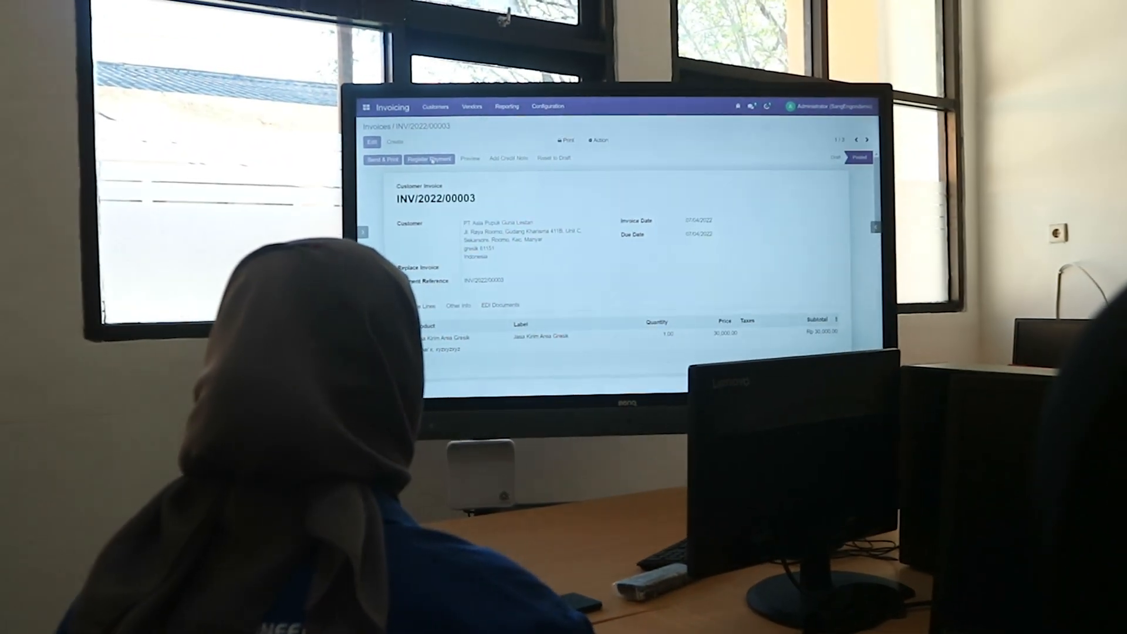
pyautogui.click(446, 154)
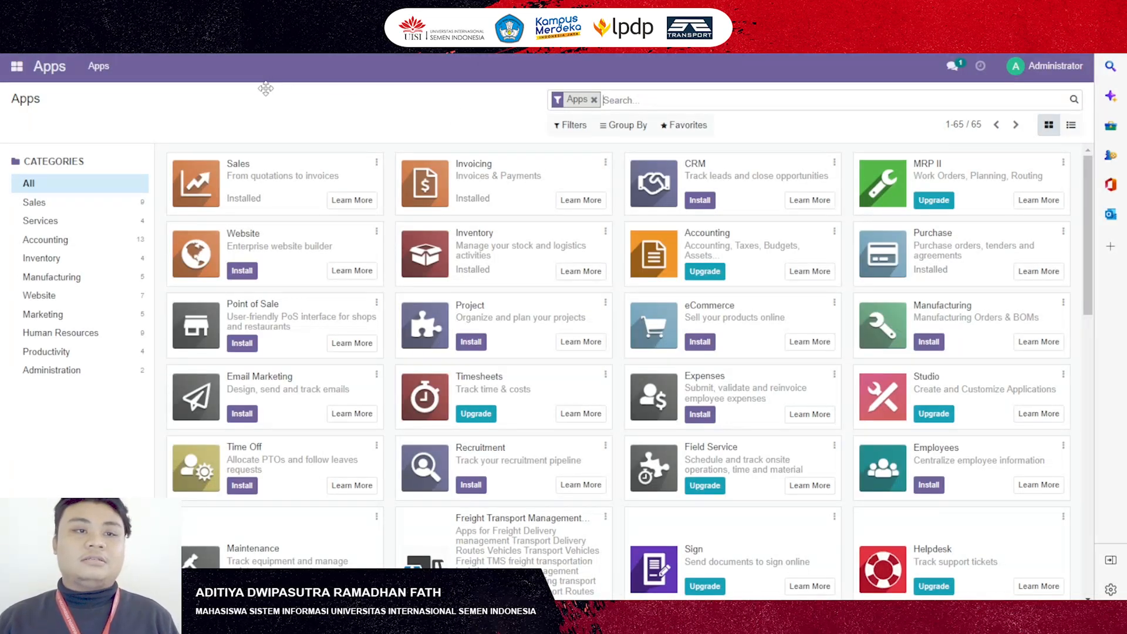
# Step: Go to the product list of the Sales module and start a new product record
pyautogui.click(11, 71)
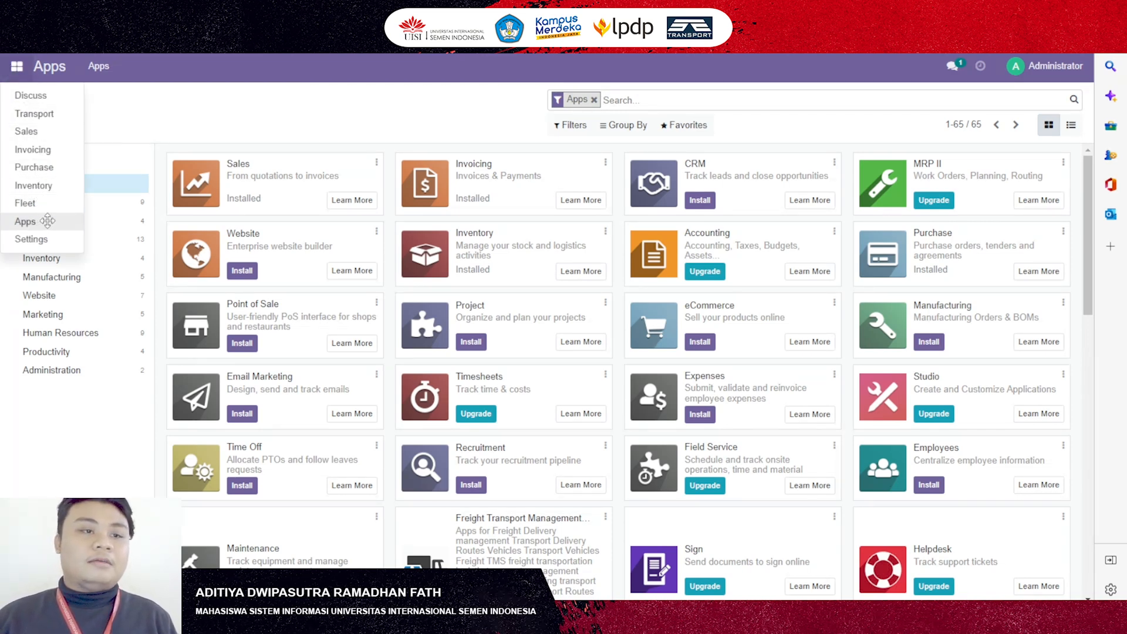
pyautogui.click(35, 132)
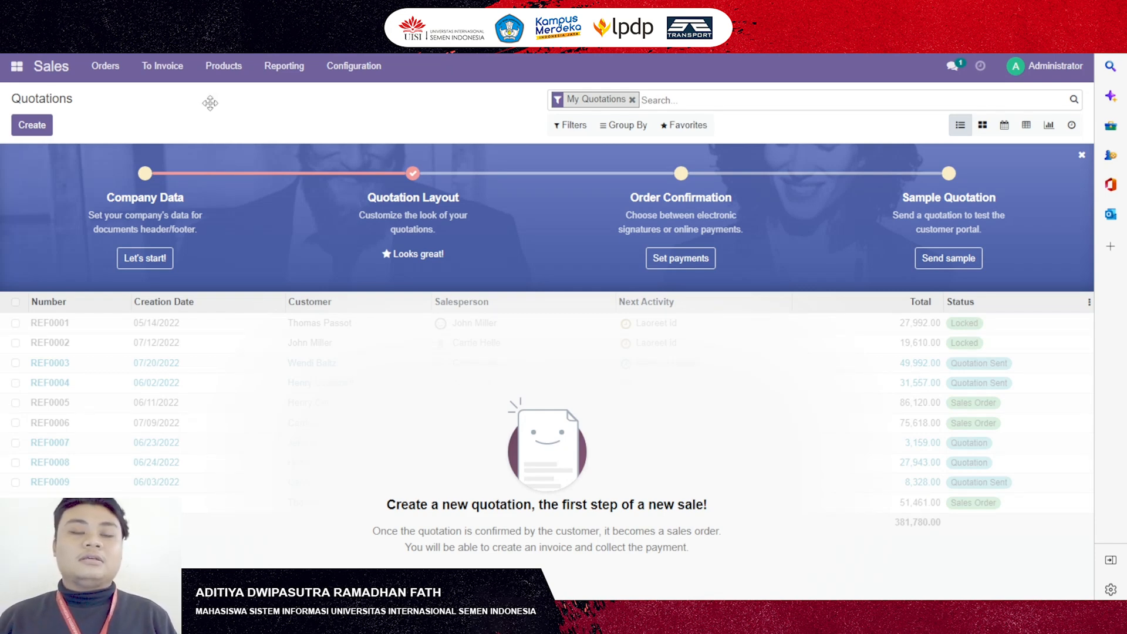
pyautogui.click(223, 66)
pyautogui.click(224, 95)
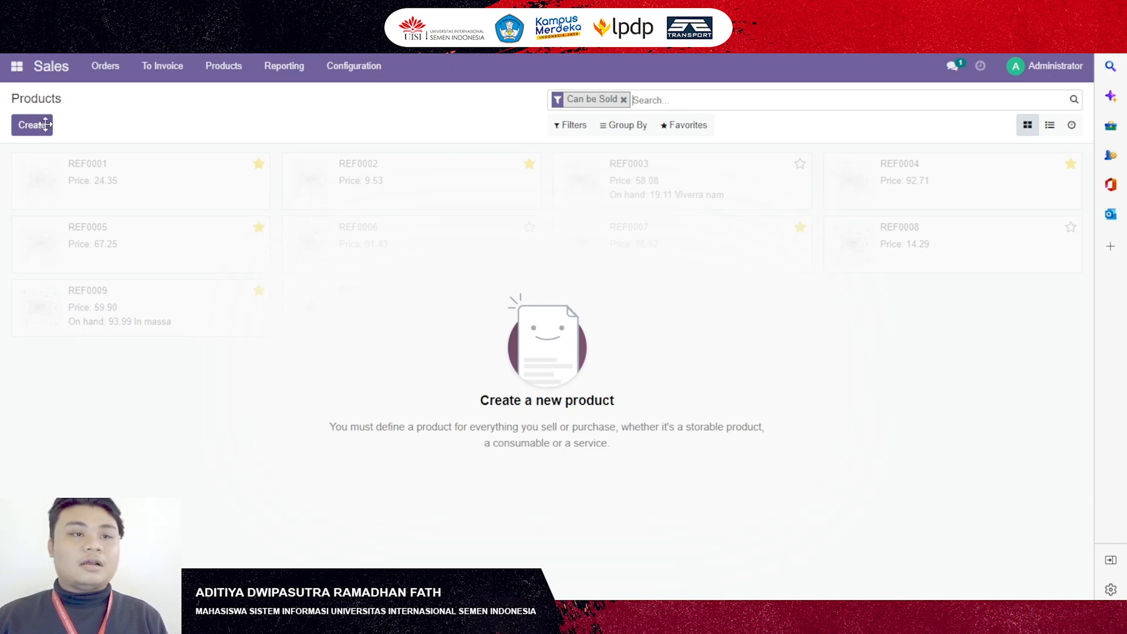
pyautogui.click(45, 125)
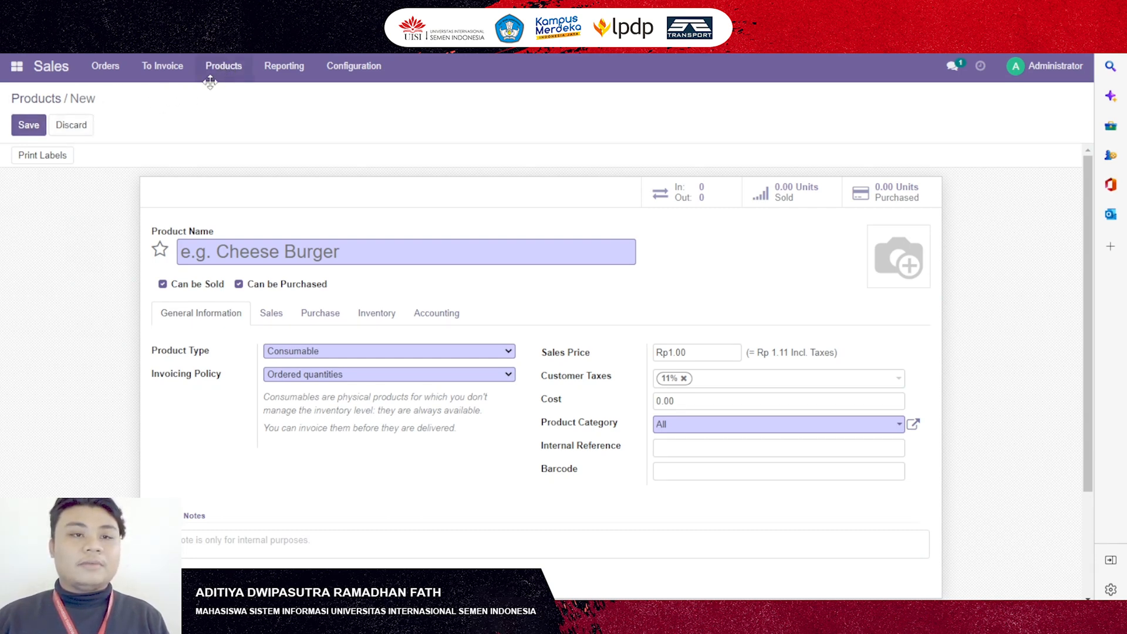
# Step: Name the new product Jasa Kirim Area Gresik and turn off its option to be purchased
pyautogui.click(217, 254)
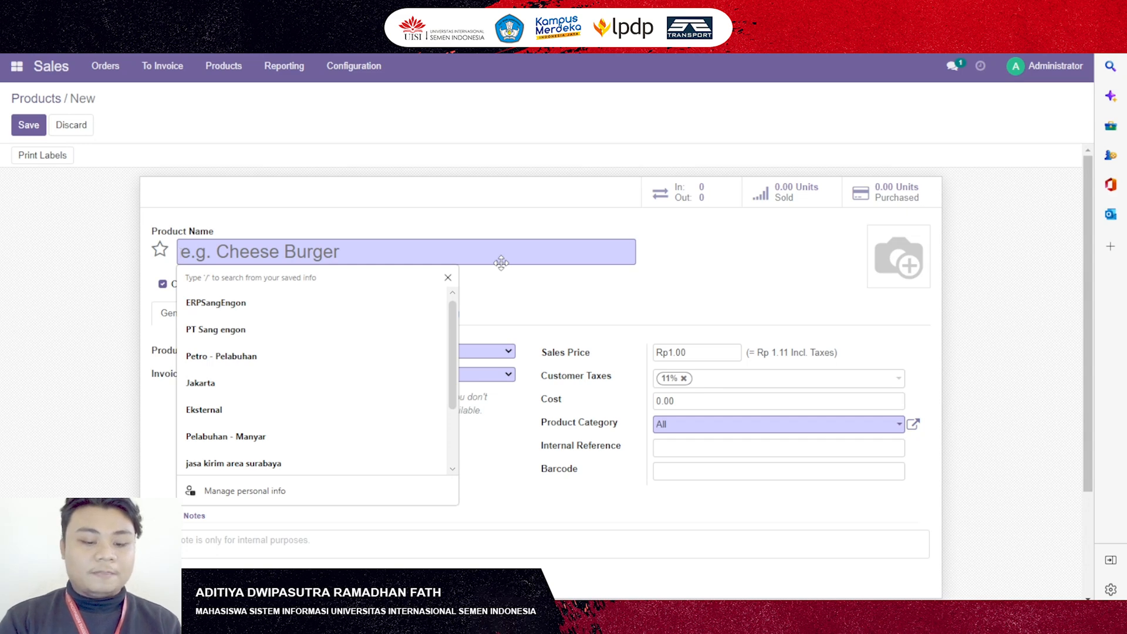
pyautogui.write('Jasa ')
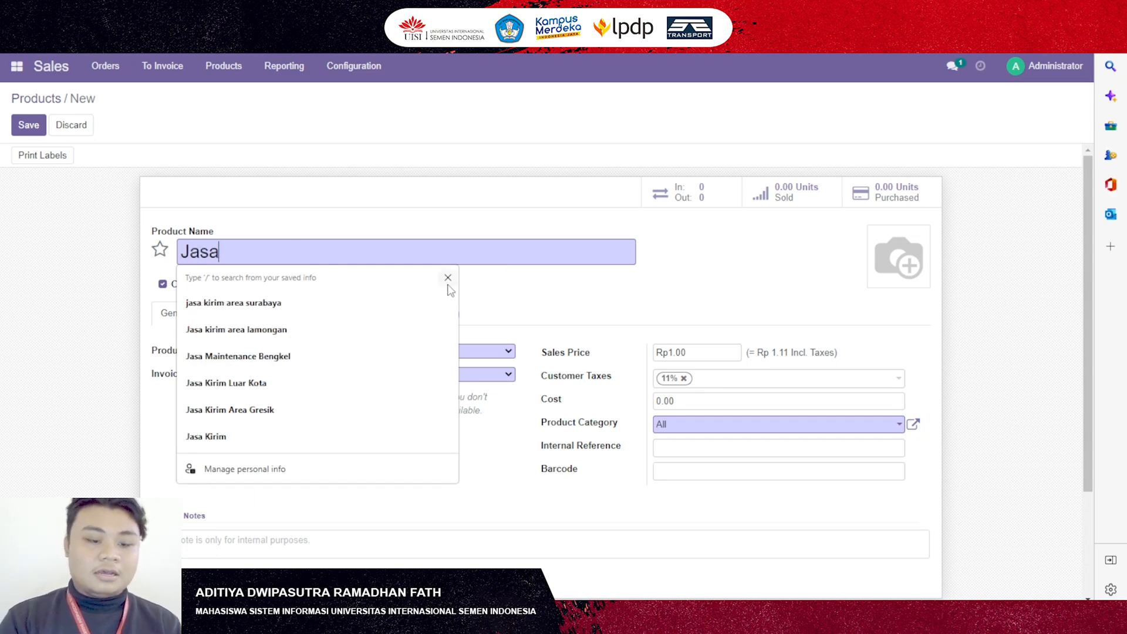
pyautogui.write('Kirim')
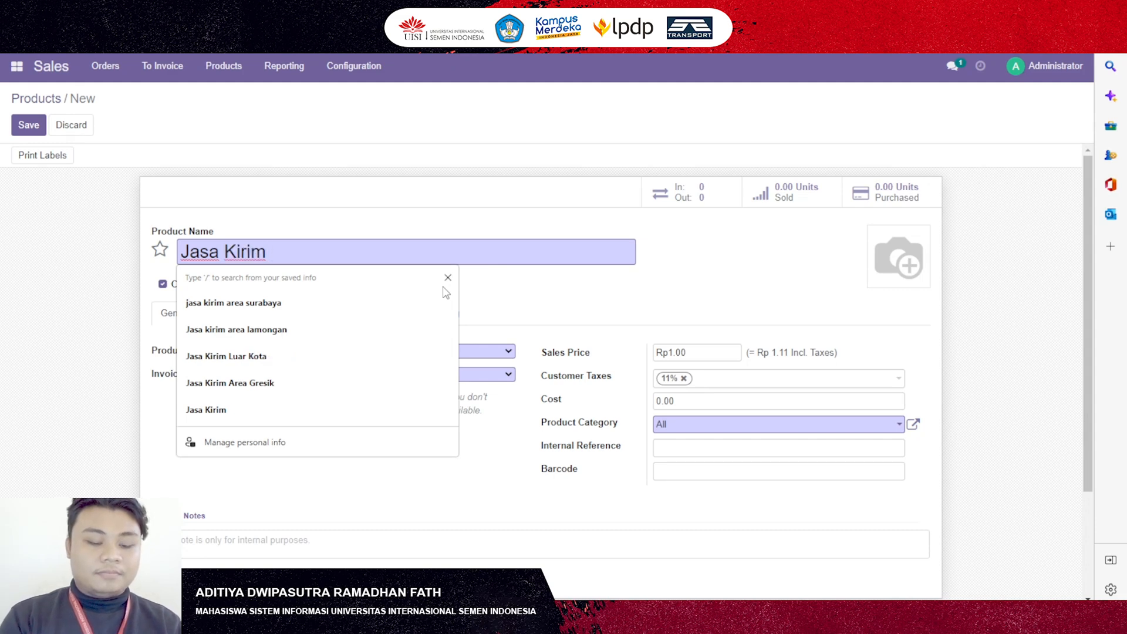
pyautogui.write(' Area')
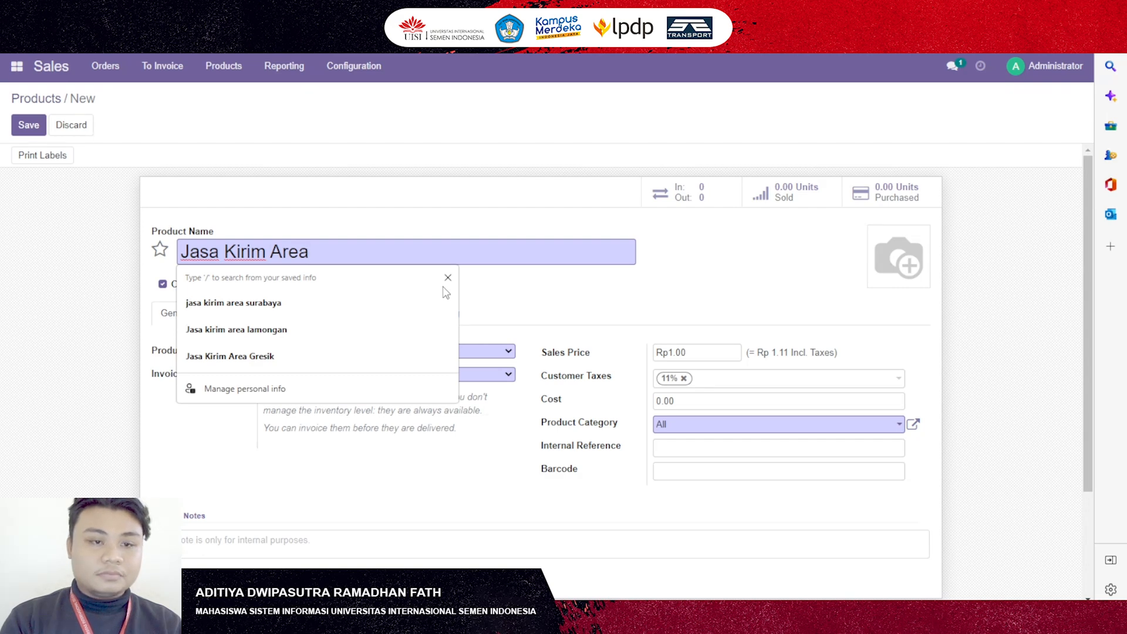
pyautogui.write(' Gresik')
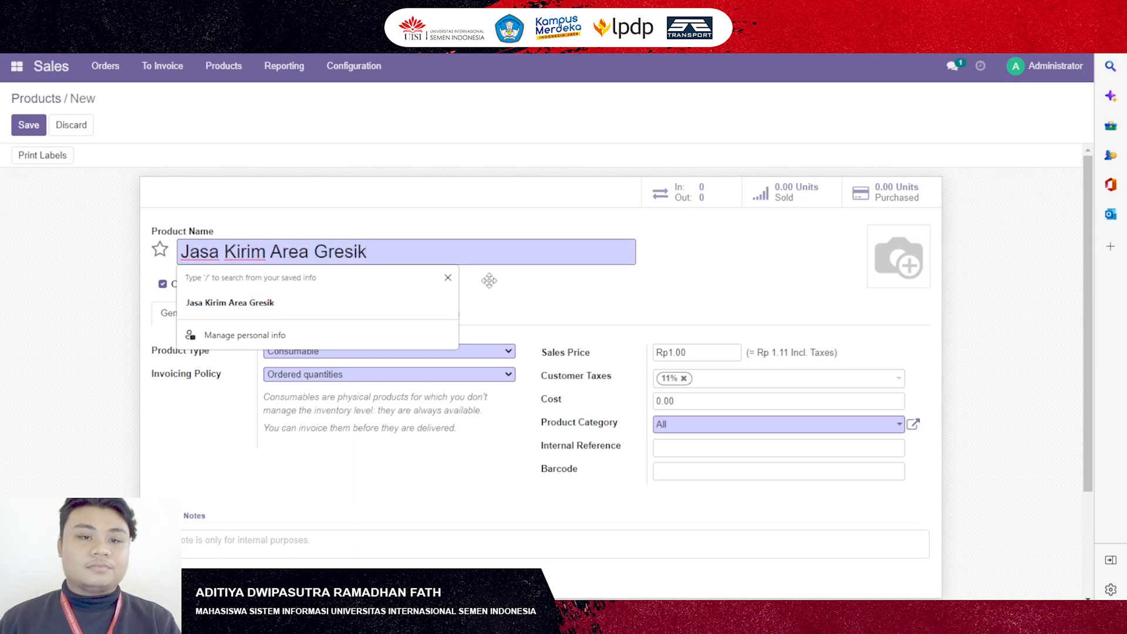
pyautogui.click(384, 300)
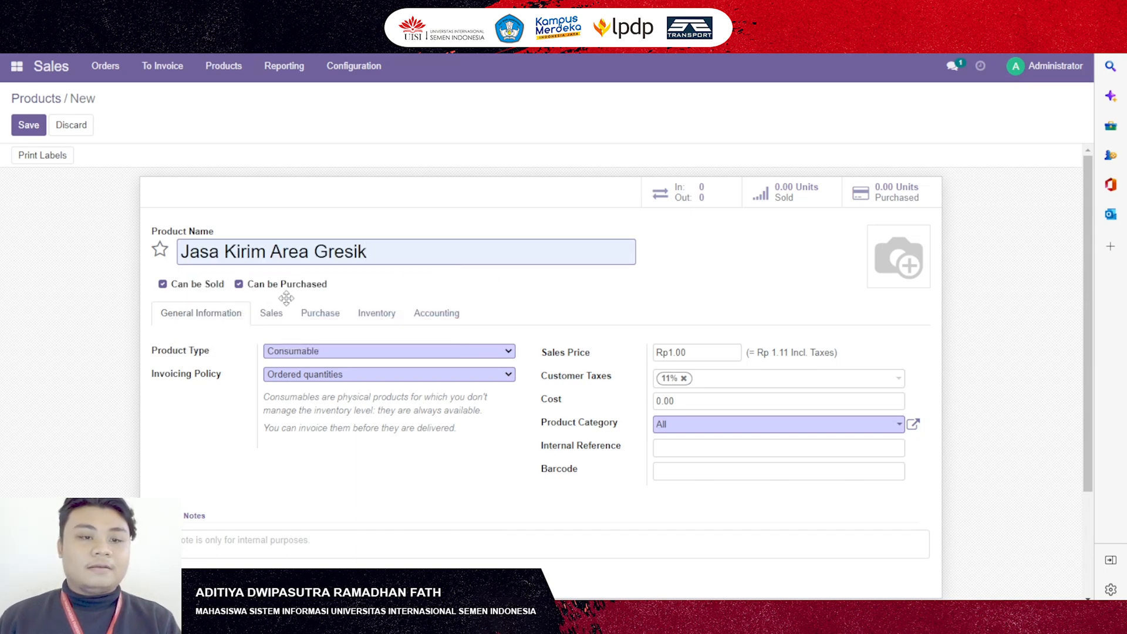
pyautogui.click(240, 284)
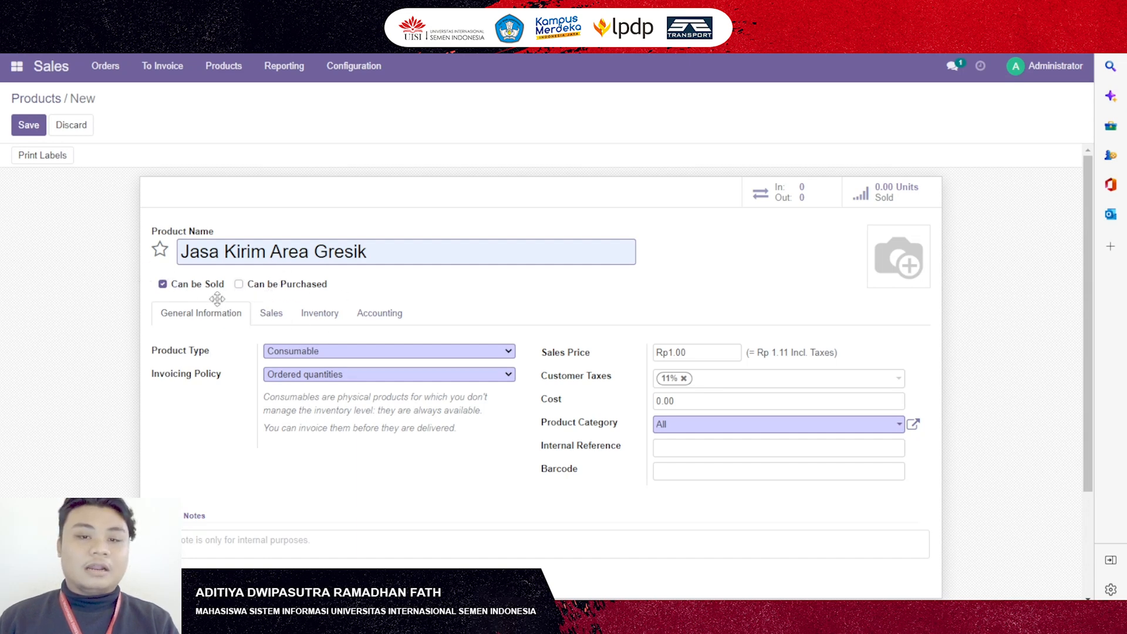
# Step: Set the product's sales price to Rp30000 and remove the 11% customer tax
pyautogui.click(699, 352)
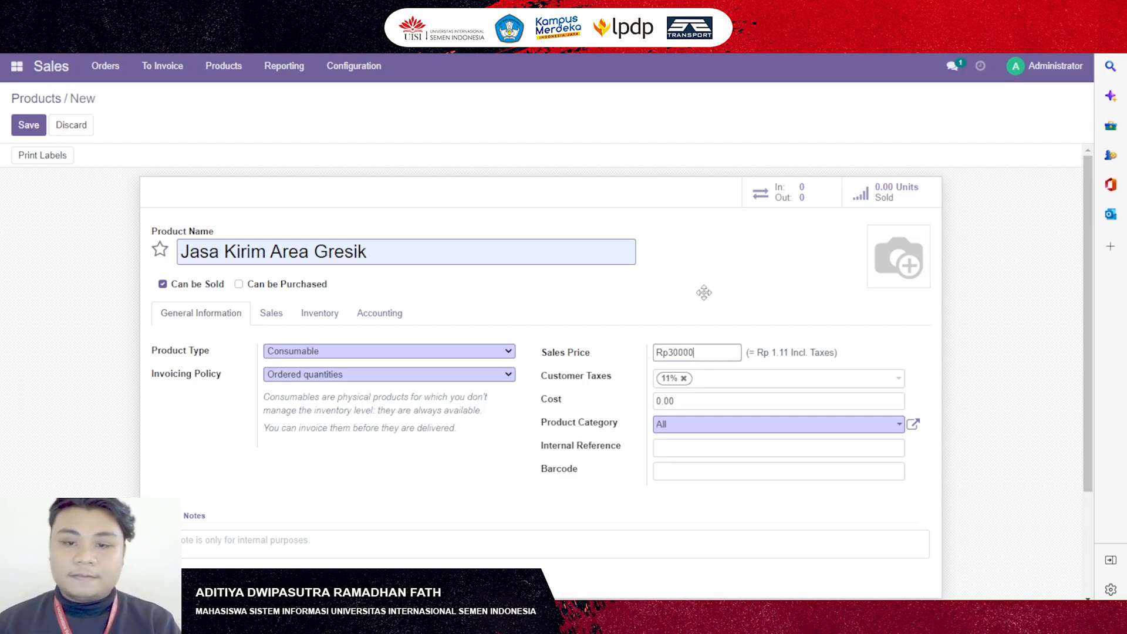
pyautogui.click(728, 381)
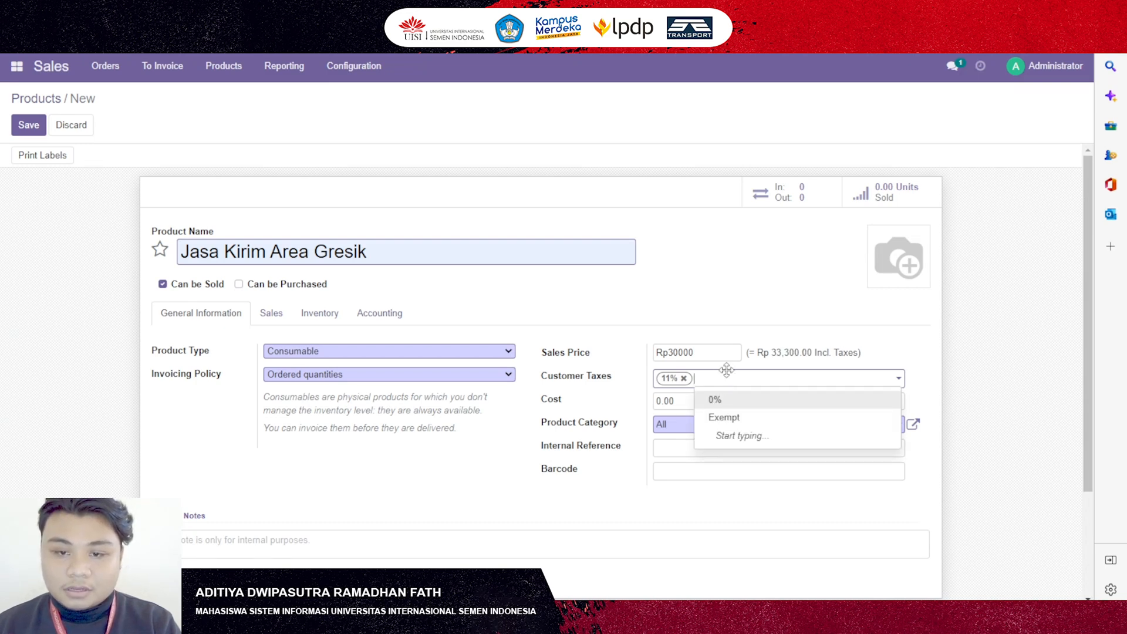
pyautogui.click(684, 378)
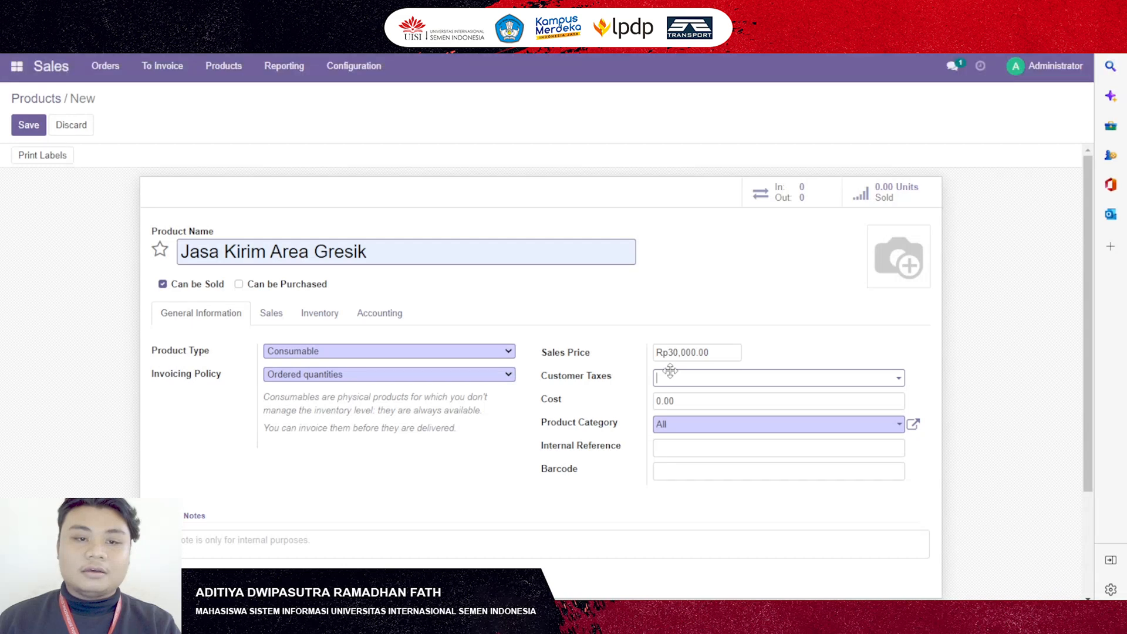
# Step: Look over the cost, product category and barcode fields, and save the new product
pyautogui.click(672, 401)
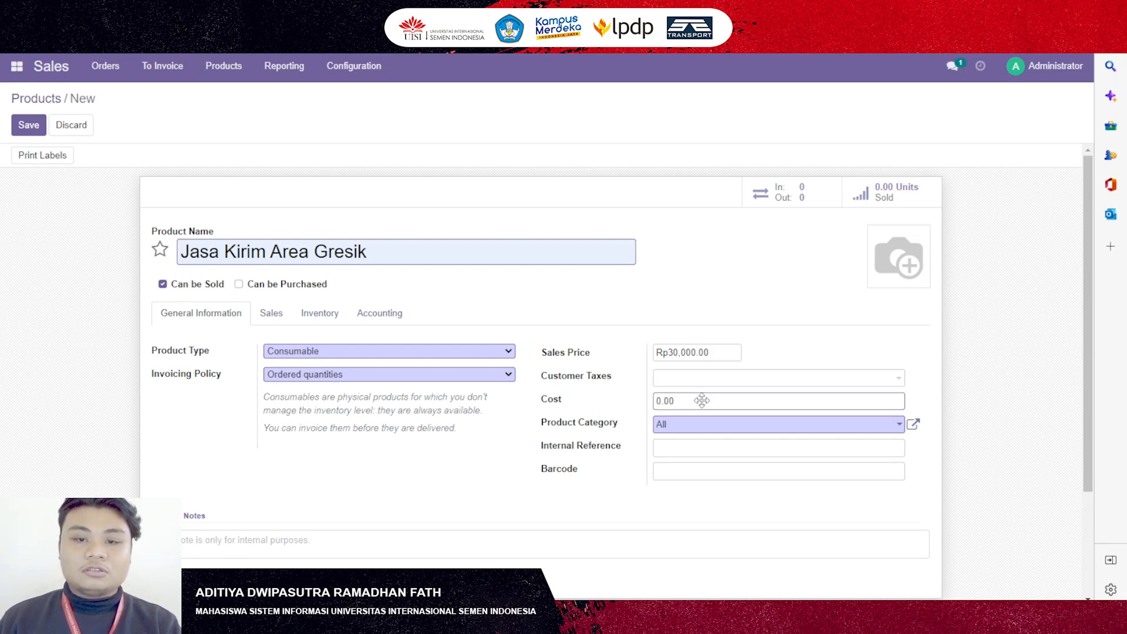
pyautogui.click(662, 425)
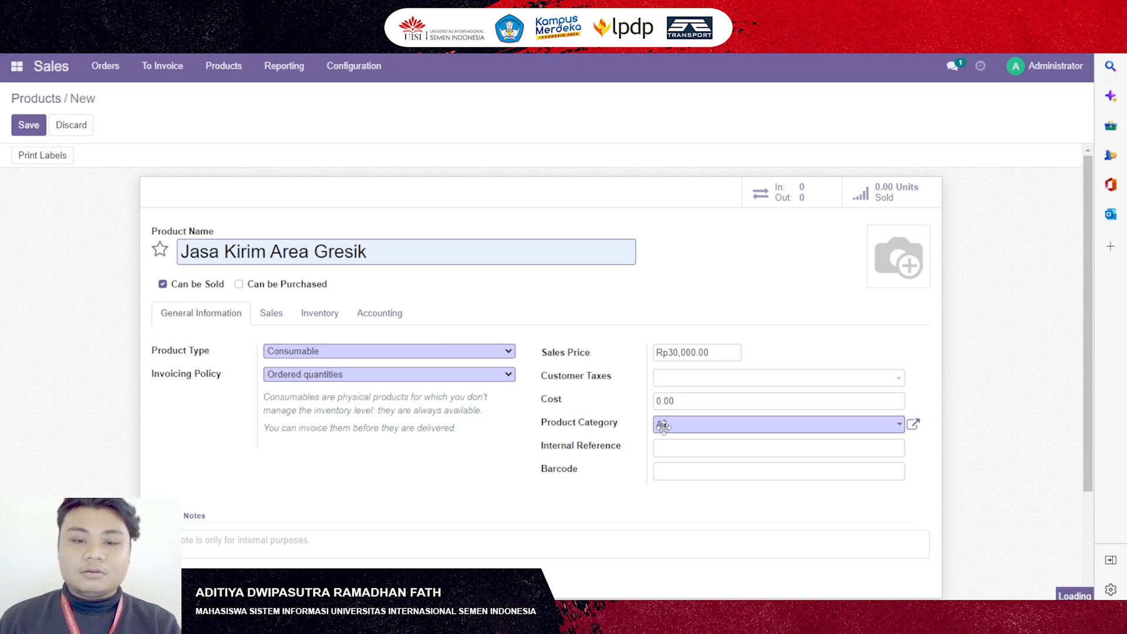
pyautogui.click(612, 469)
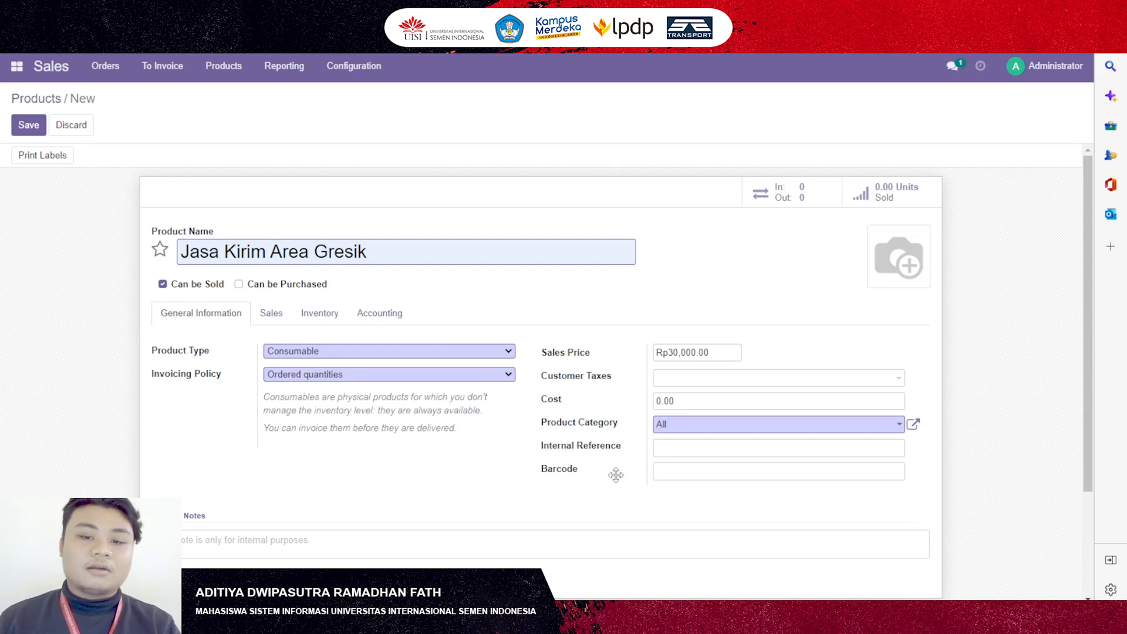
pyautogui.click(679, 470)
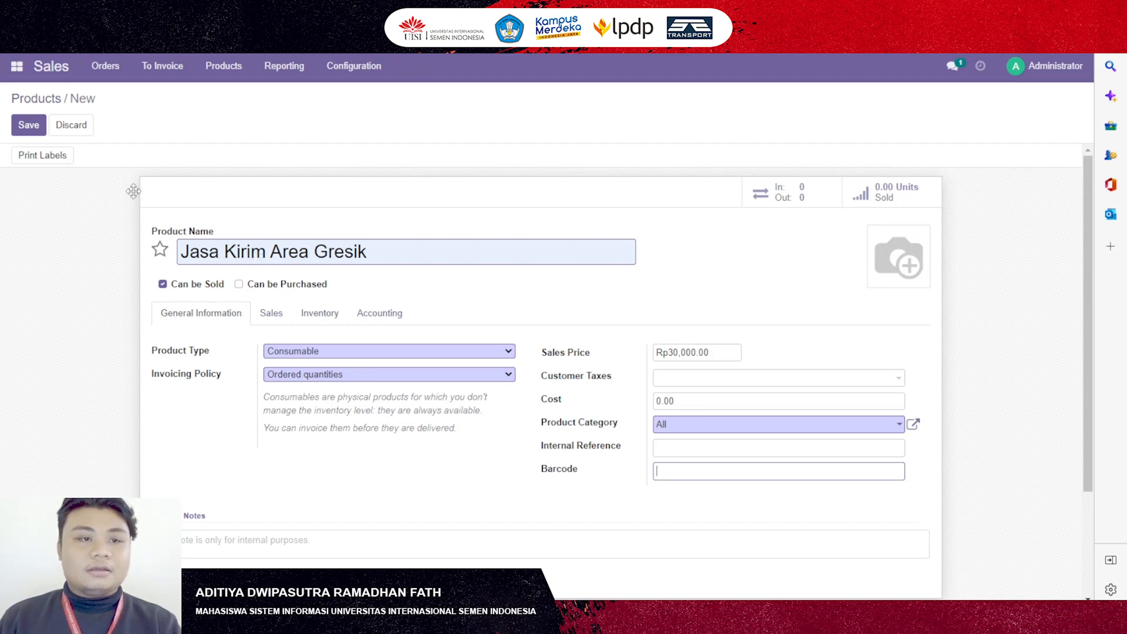
pyautogui.click(30, 125)
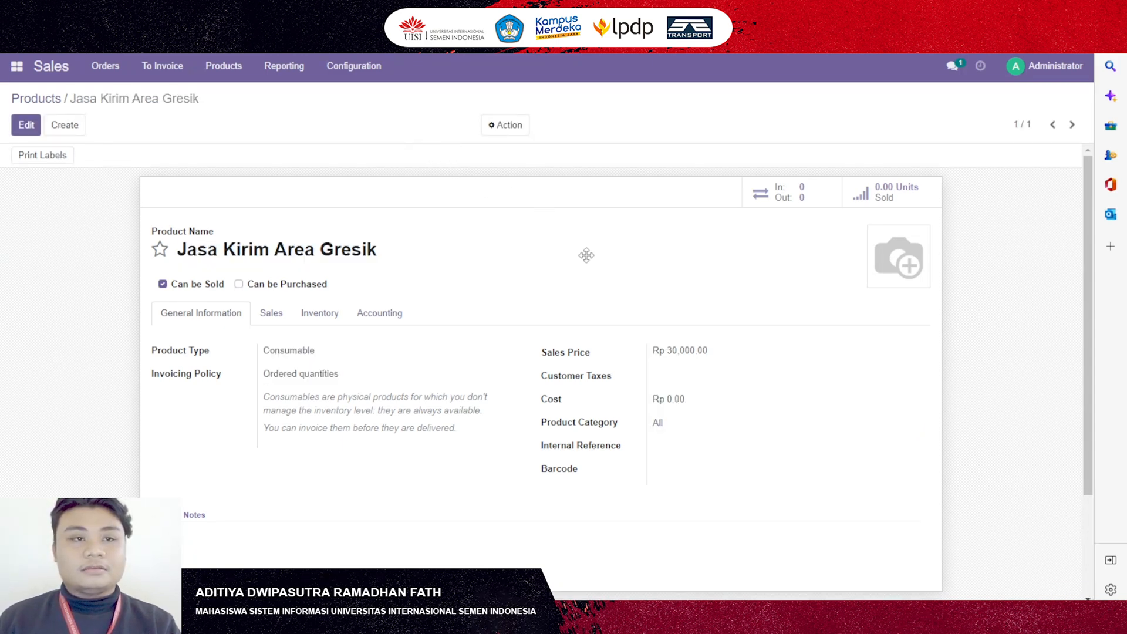
# Step: Start a new sales quotation and create PT Petrokimia as its customer
pyautogui.click(37, 98)
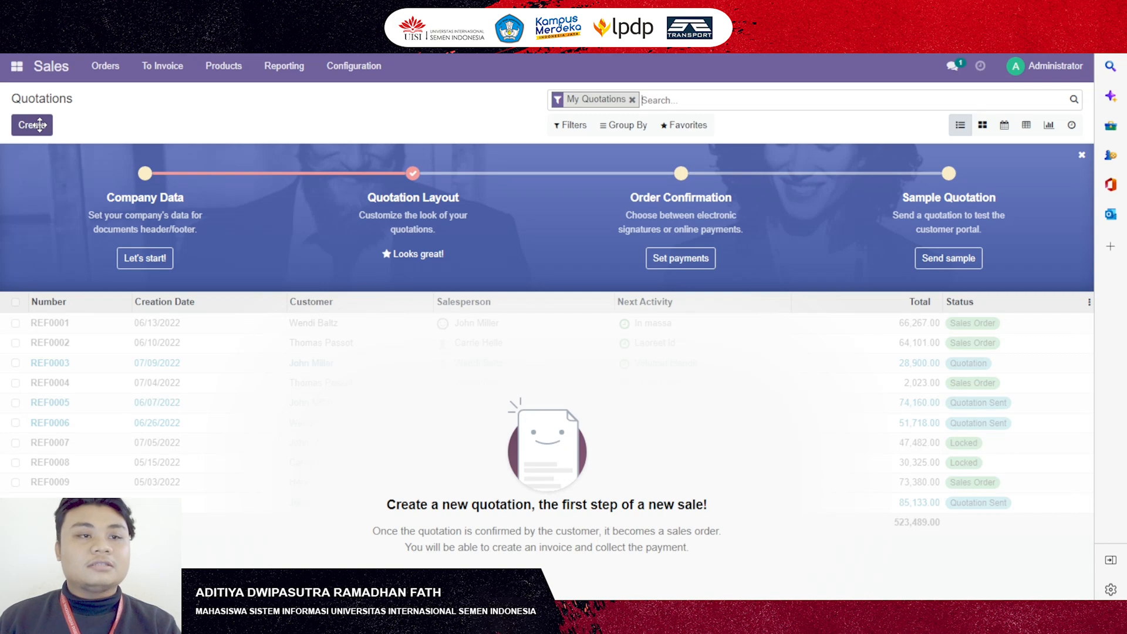
pyautogui.click(40, 125)
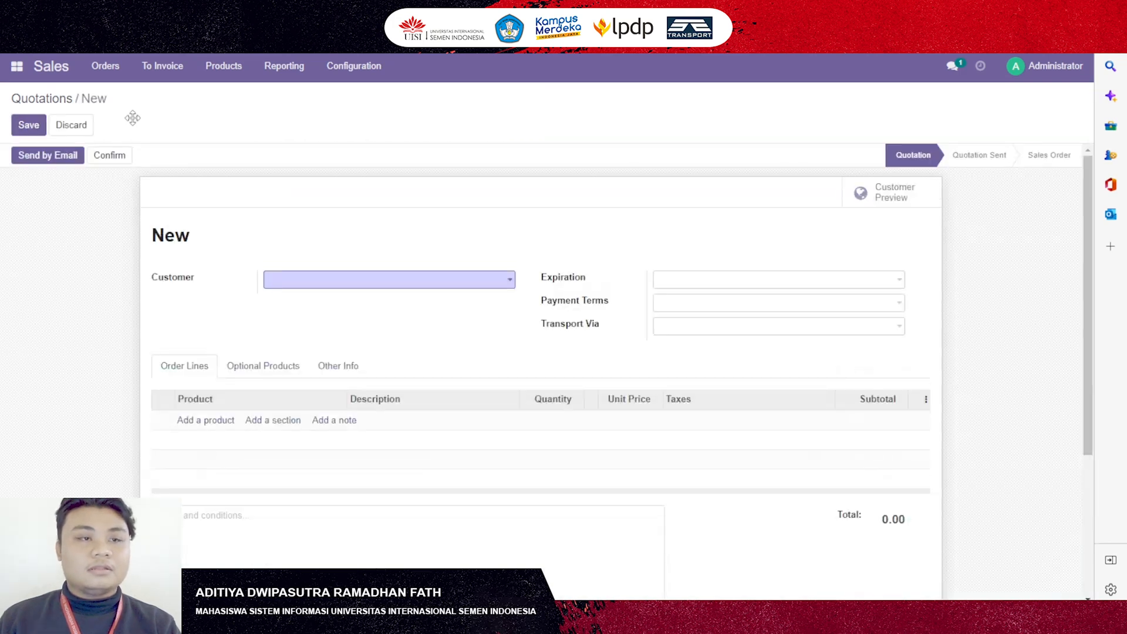
pyautogui.click(303, 279)
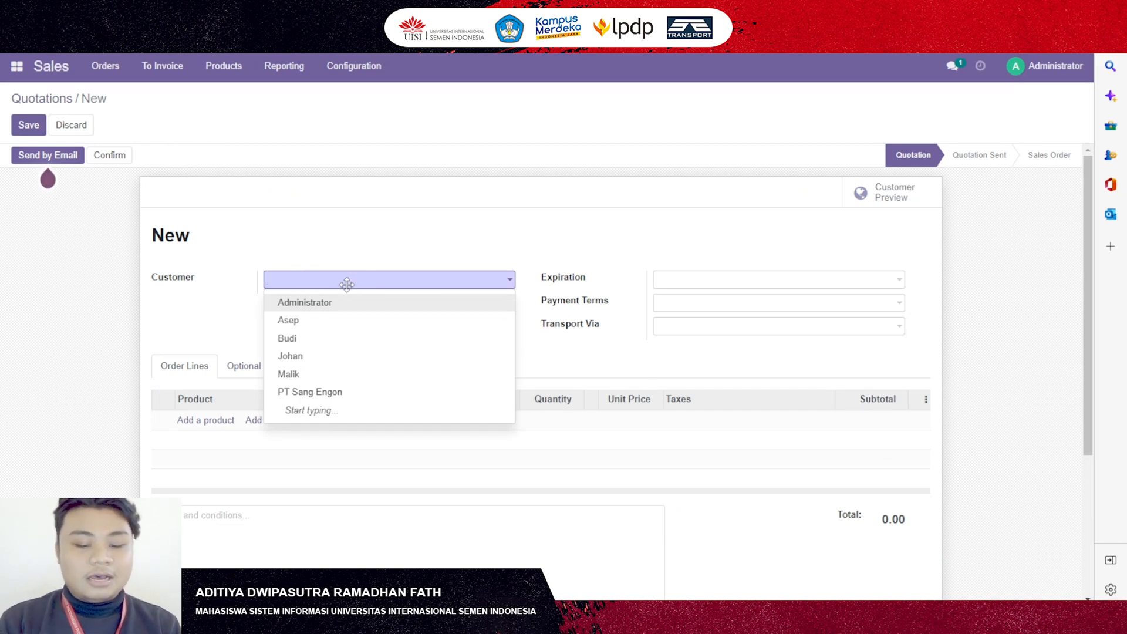
pyautogui.write('t')
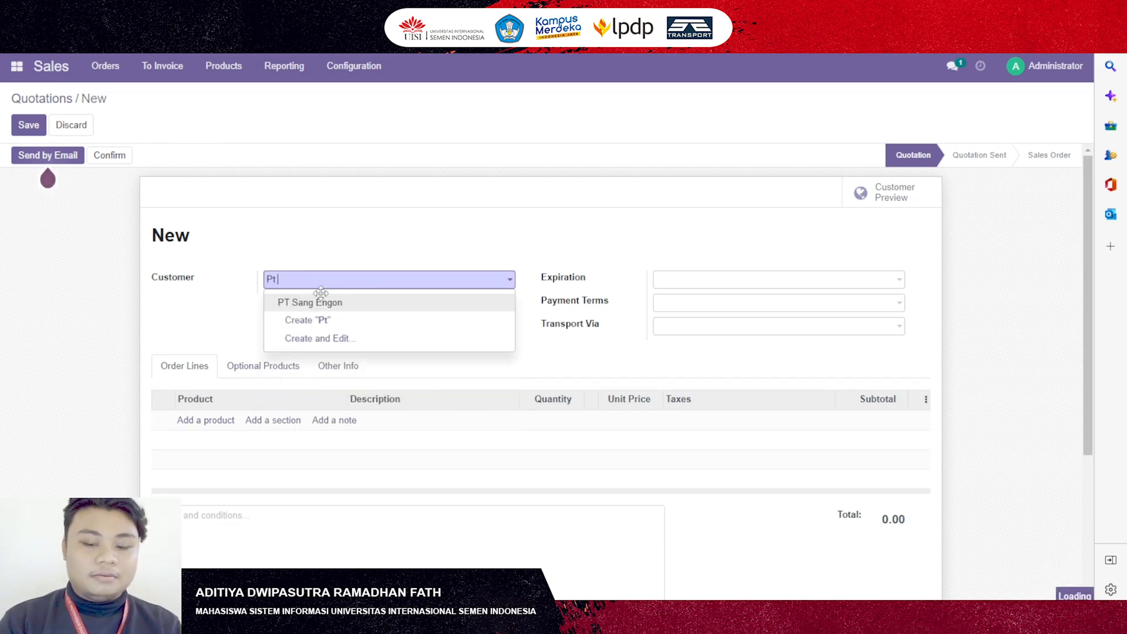
pyautogui.write('P')
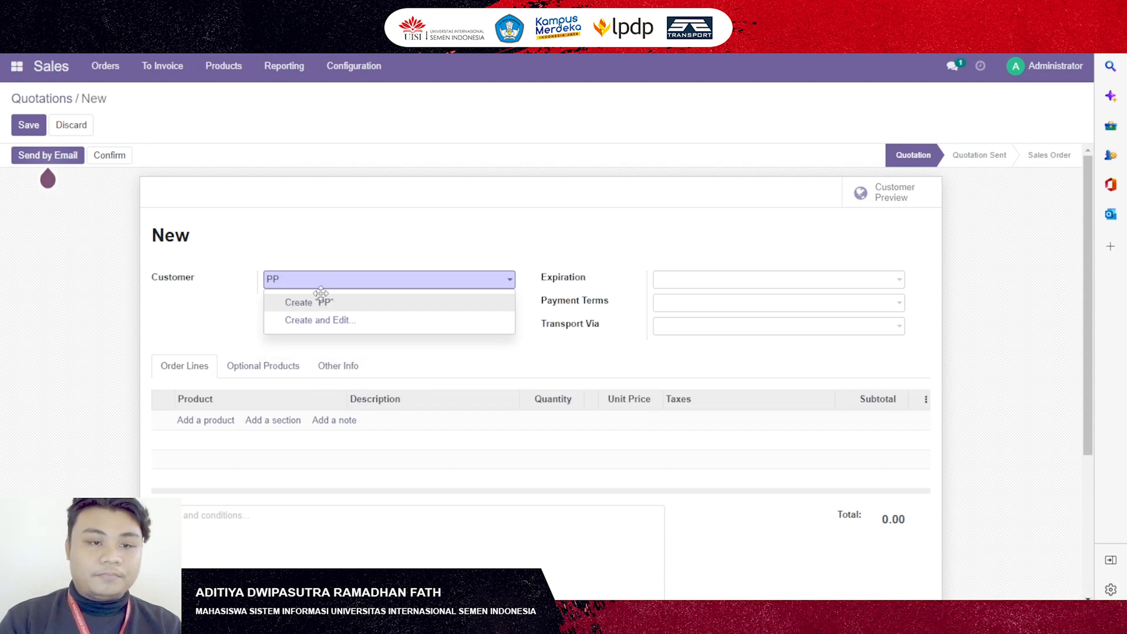
pyautogui.press('BackSpace')
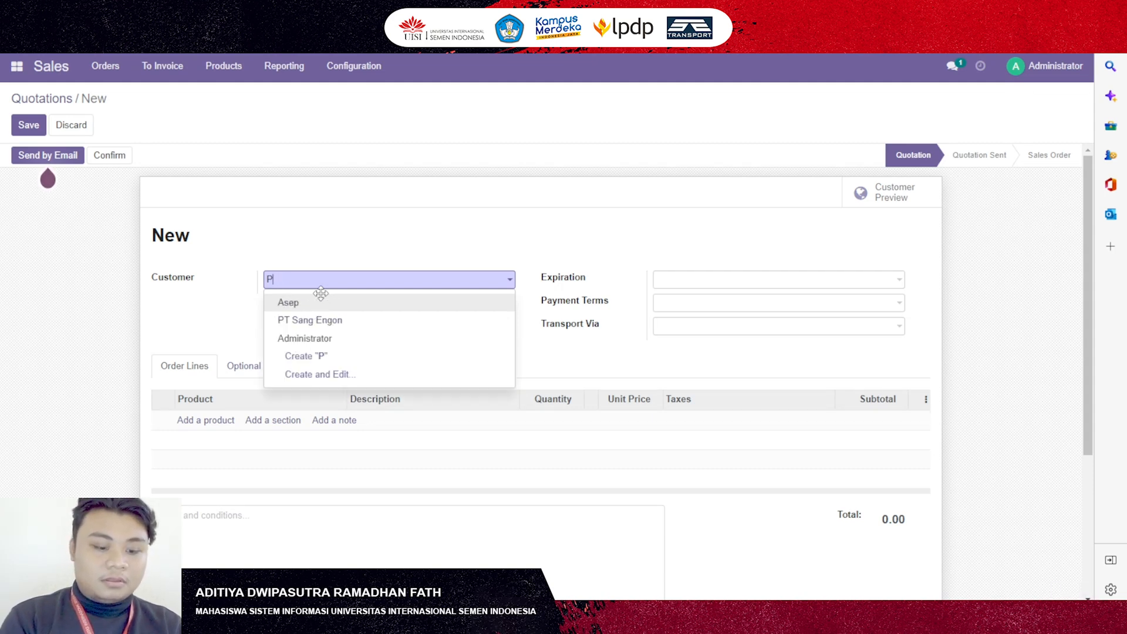
pyautogui.write('T ')
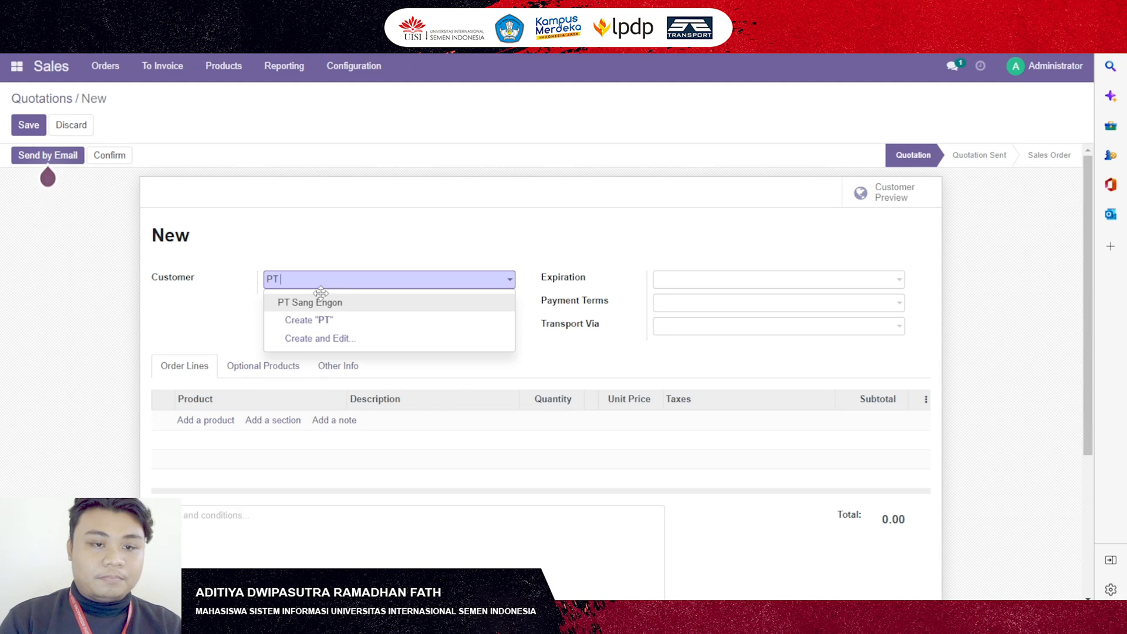
pyautogui.write('Petrokimi')
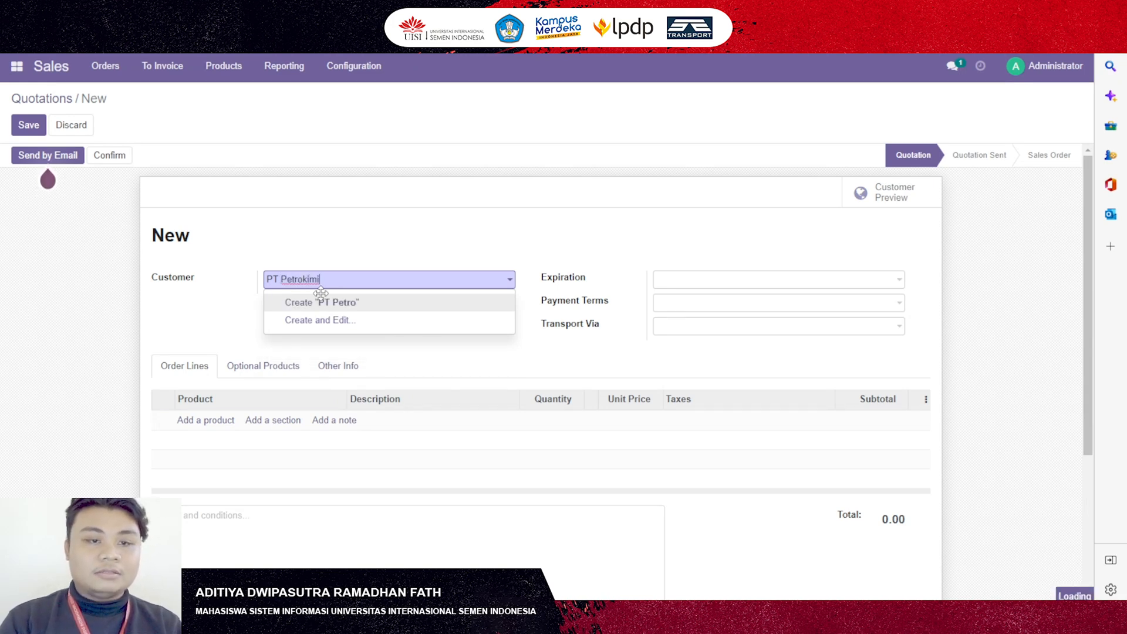
pyautogui.write('s')
pyautogui.press('BackSpace')
pyautogui.write('a')
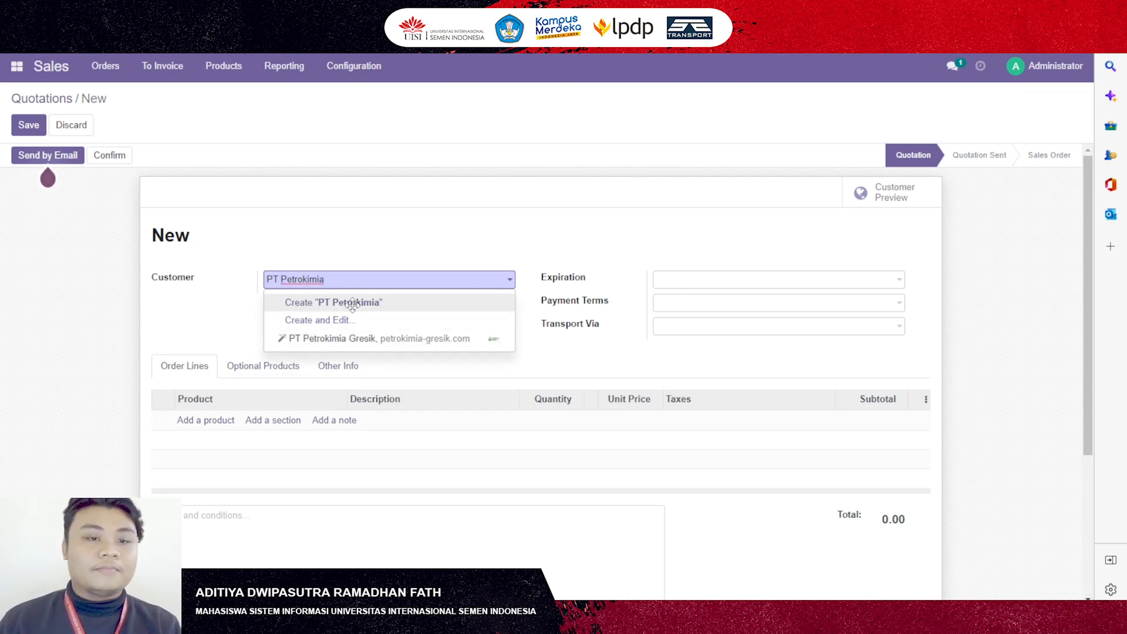
pyautogui.click(348, 302)
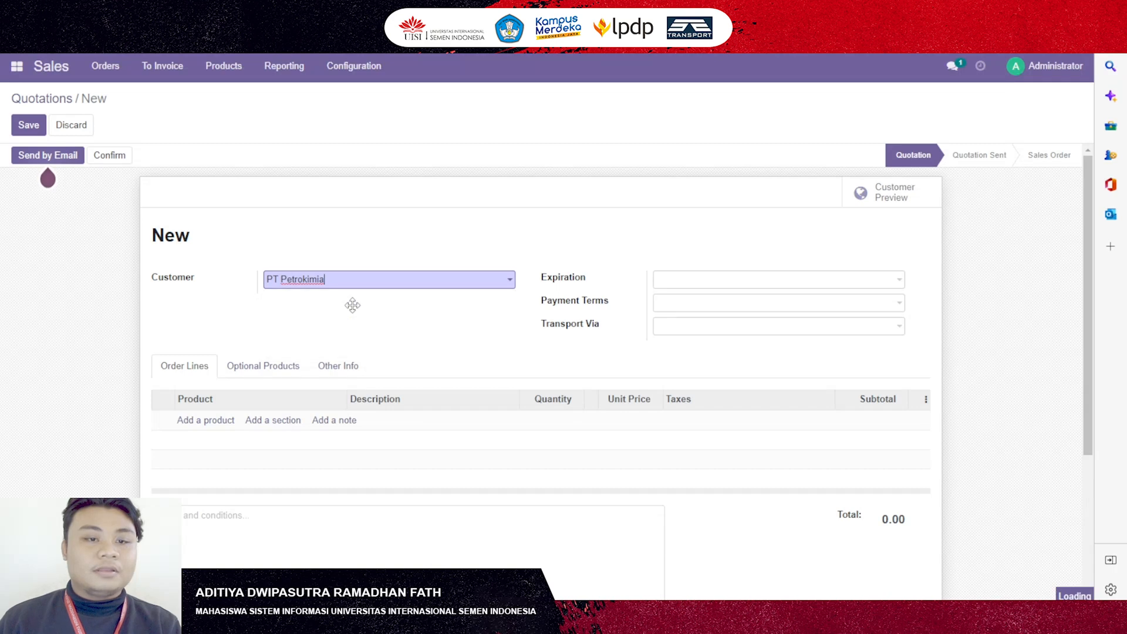
# Step: Set the quotation's expiration date to 06/19/2022 and its payment terms to 30 Days
pyautogui.click(670, 280)
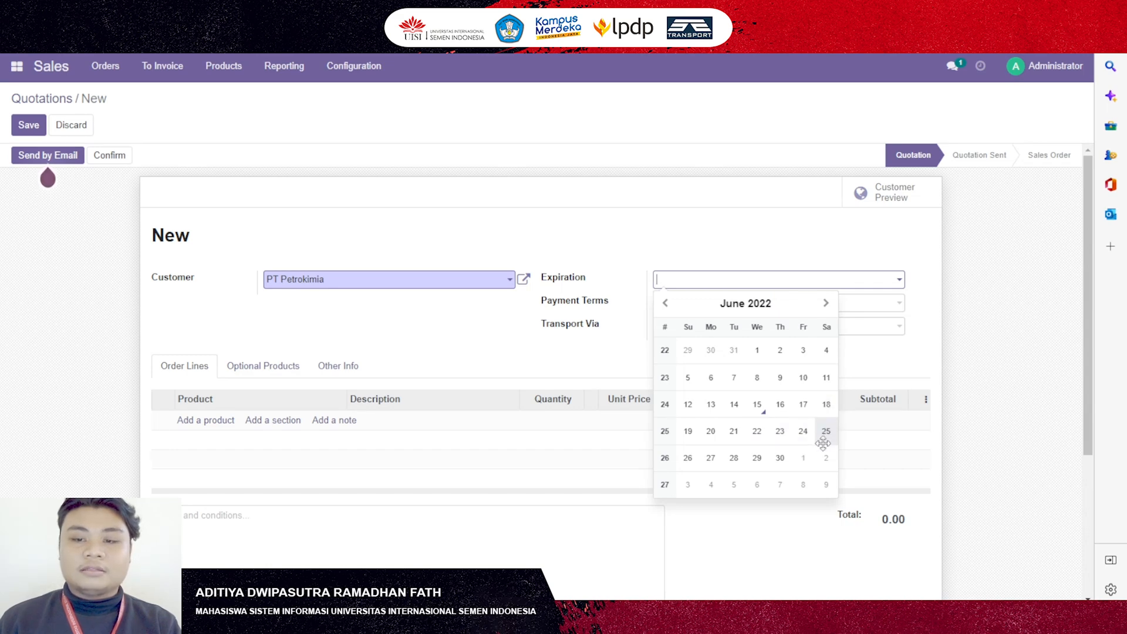
pyautogui.click(688, 430)
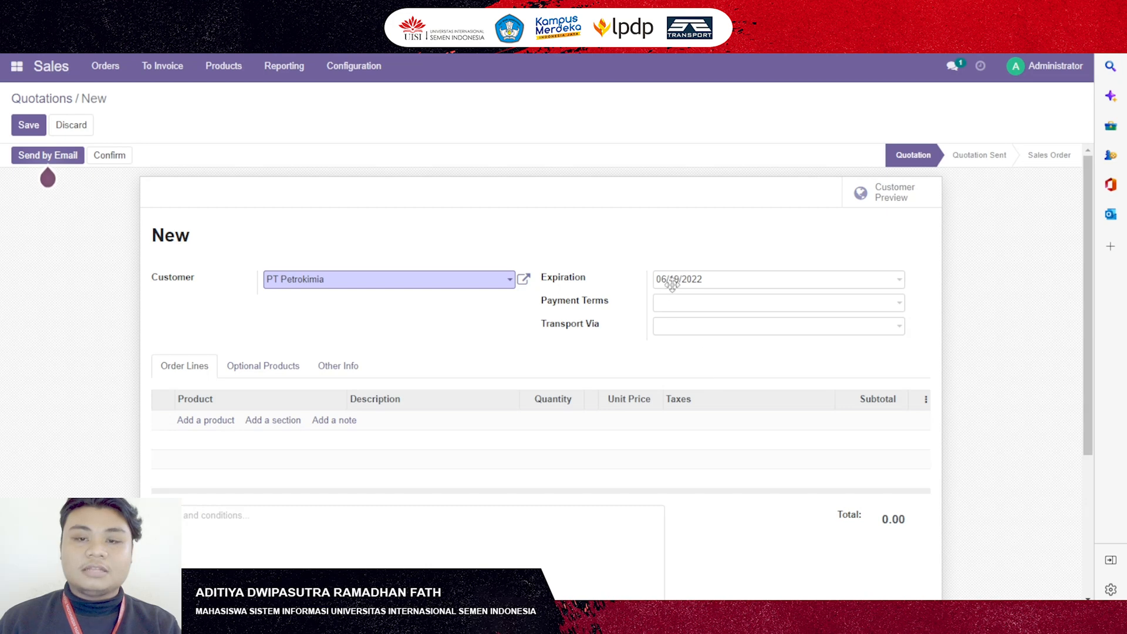
pyautogui.click(681, 303)
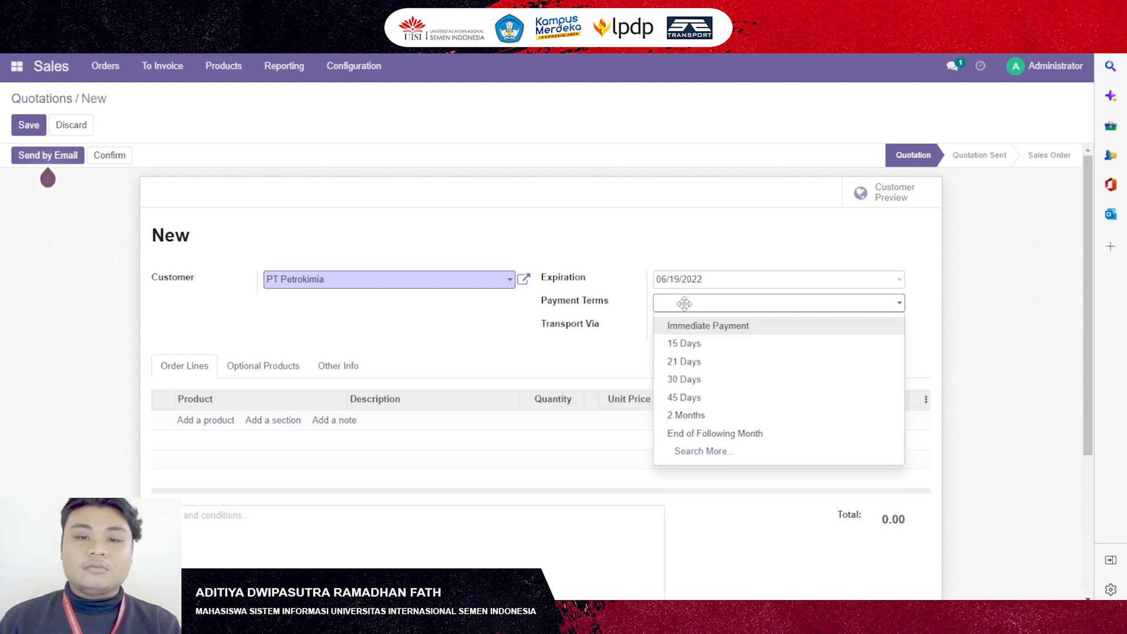
pyautogui.click(688, 381)
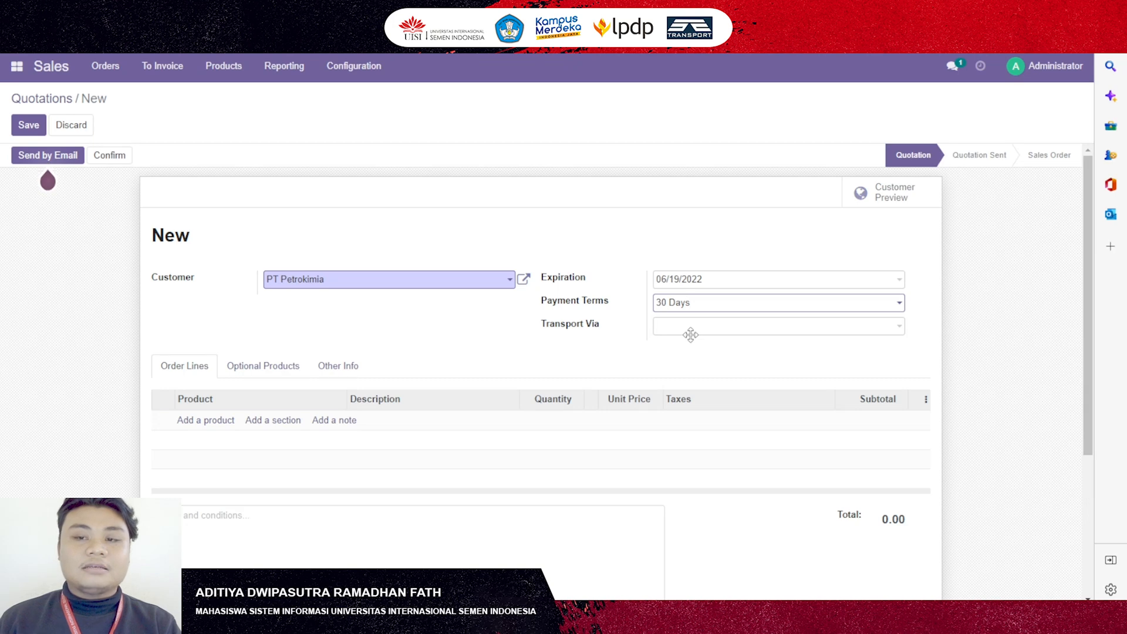
# Step: Set the quotation's transport to Internal and add the product Jasa Kirim Area Gresik as an order line
pyautogui.click(690, 333)
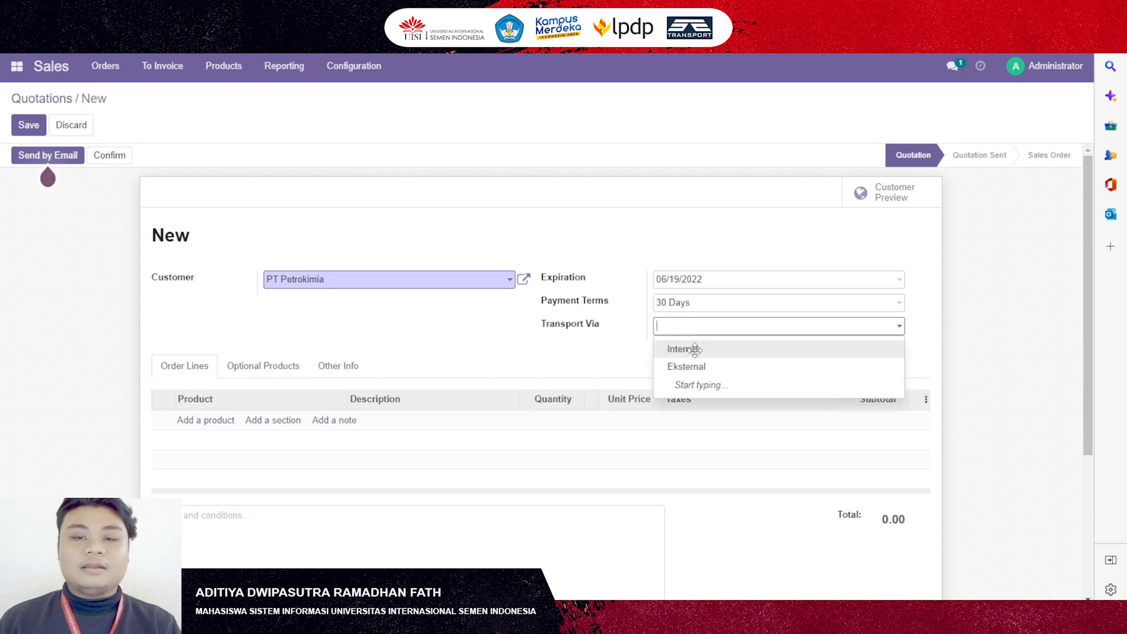
pyautogui.click(694, 350)
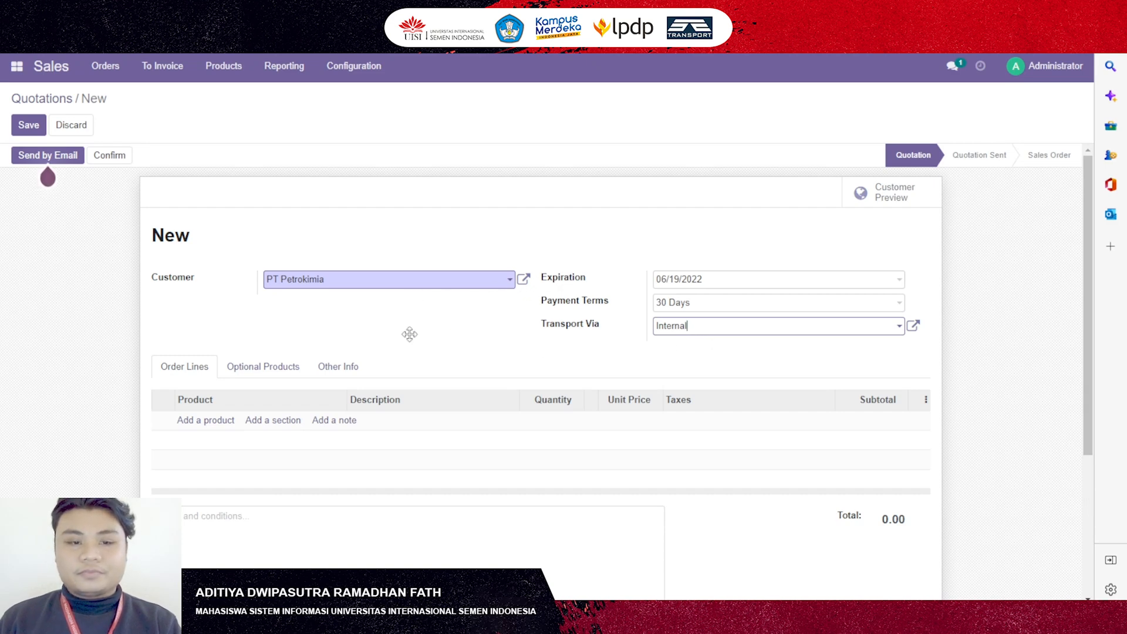
pyautogui.click(216, 421)
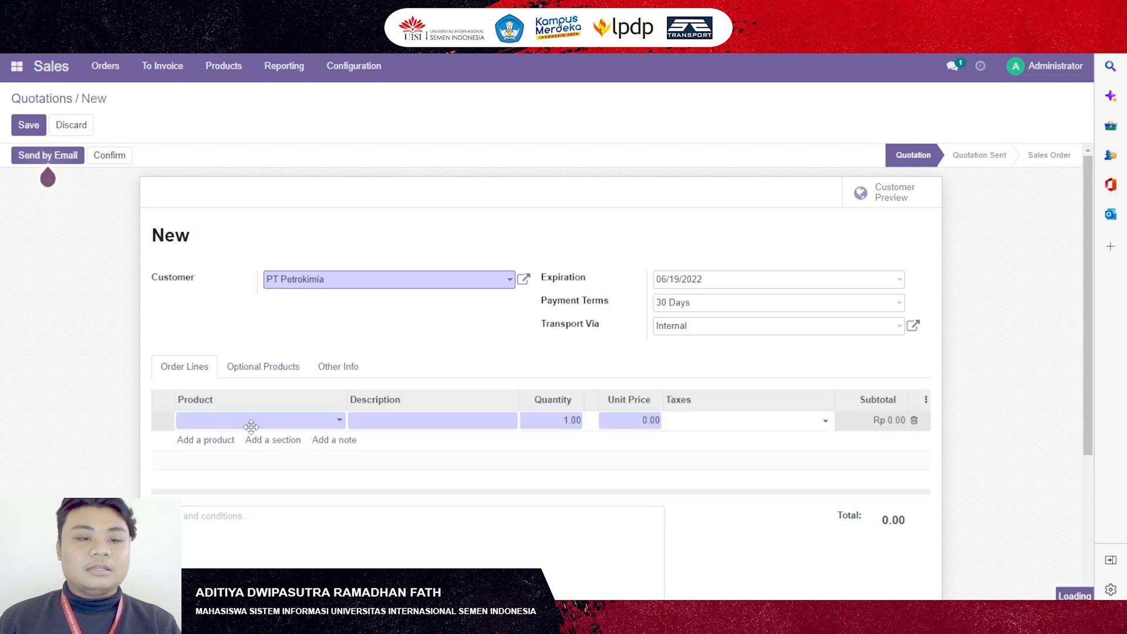
pyautogui.click(254, 421)
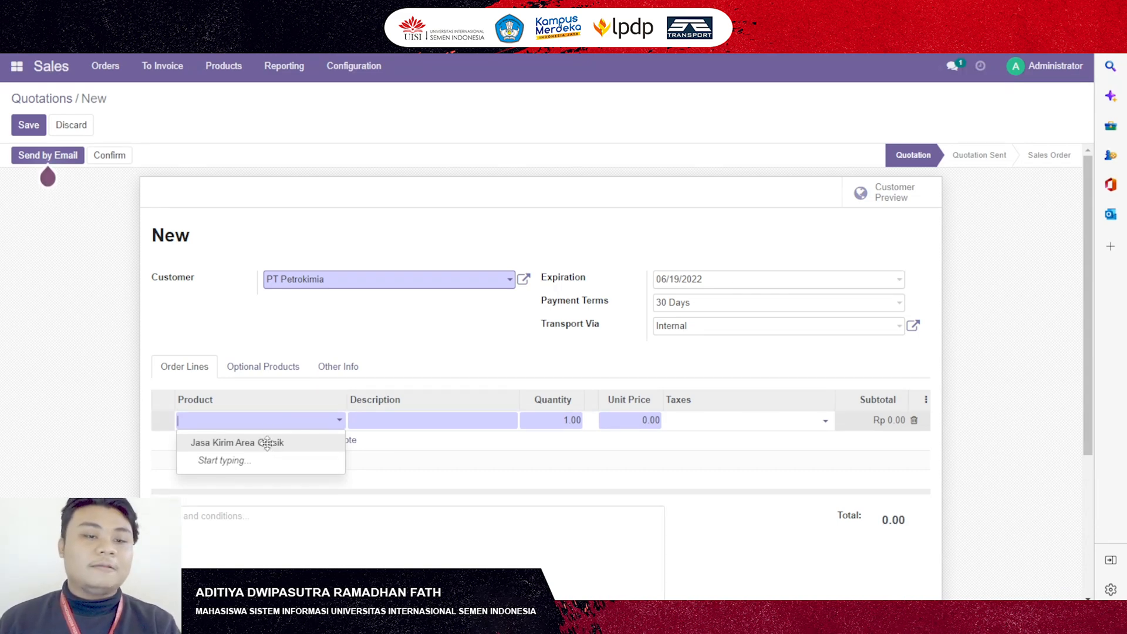
pyautogui.click(267, 443)
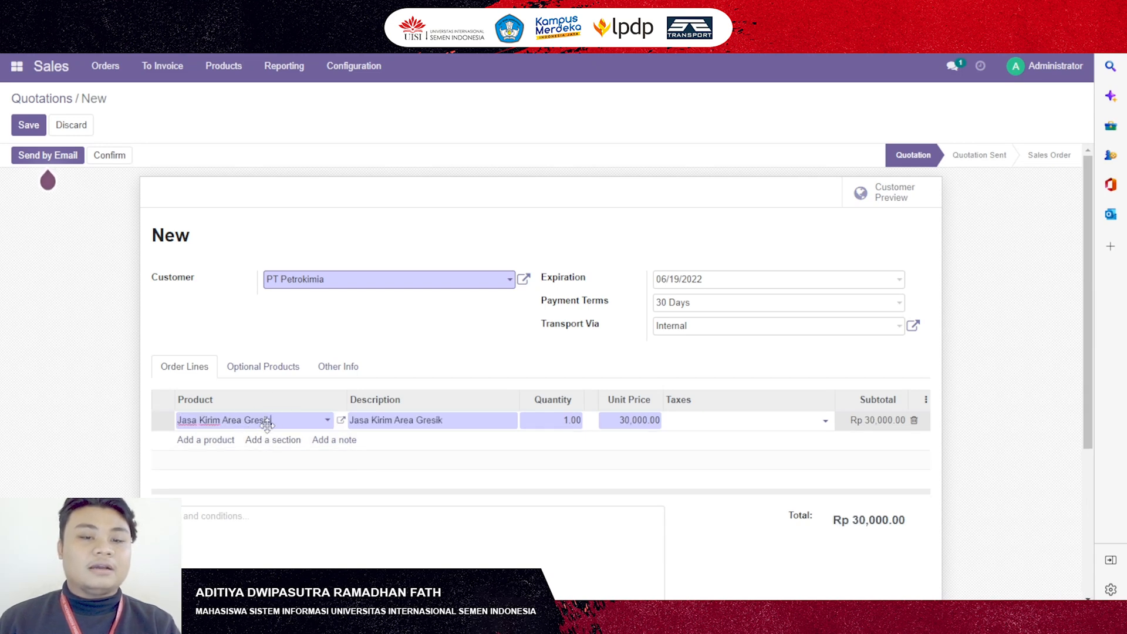
# Step: Replace the description of the Jasa Kirim Area Gresik order line with Pupuk
pyautogui.tripleClick(440, 420)
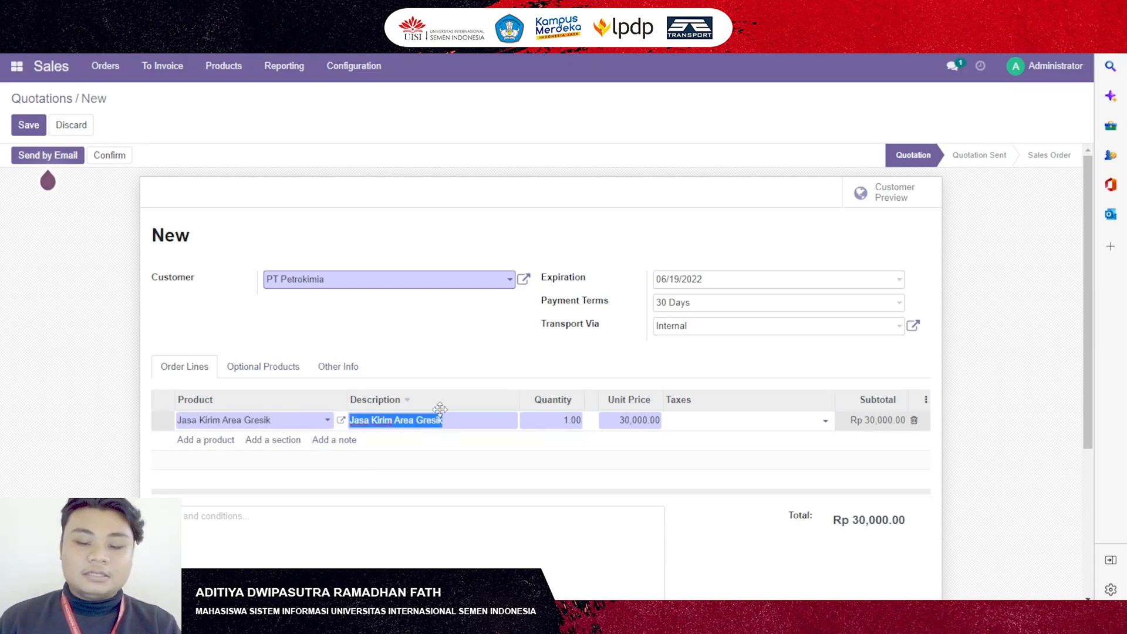
pyautogui.press('BackSpace')
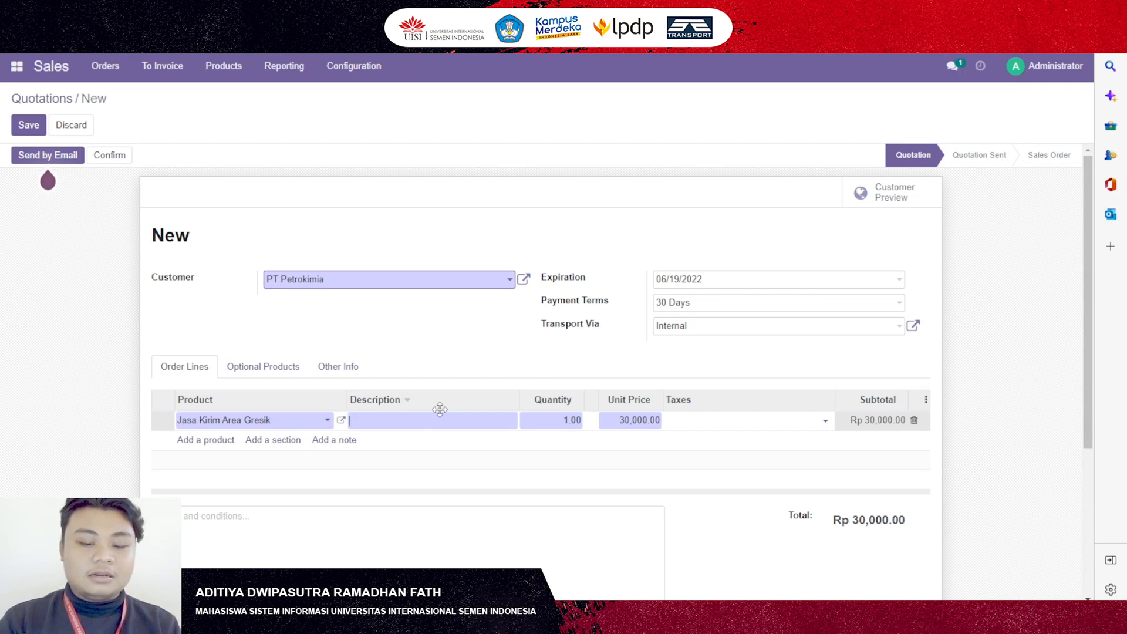
pyautogui.write('Pup')
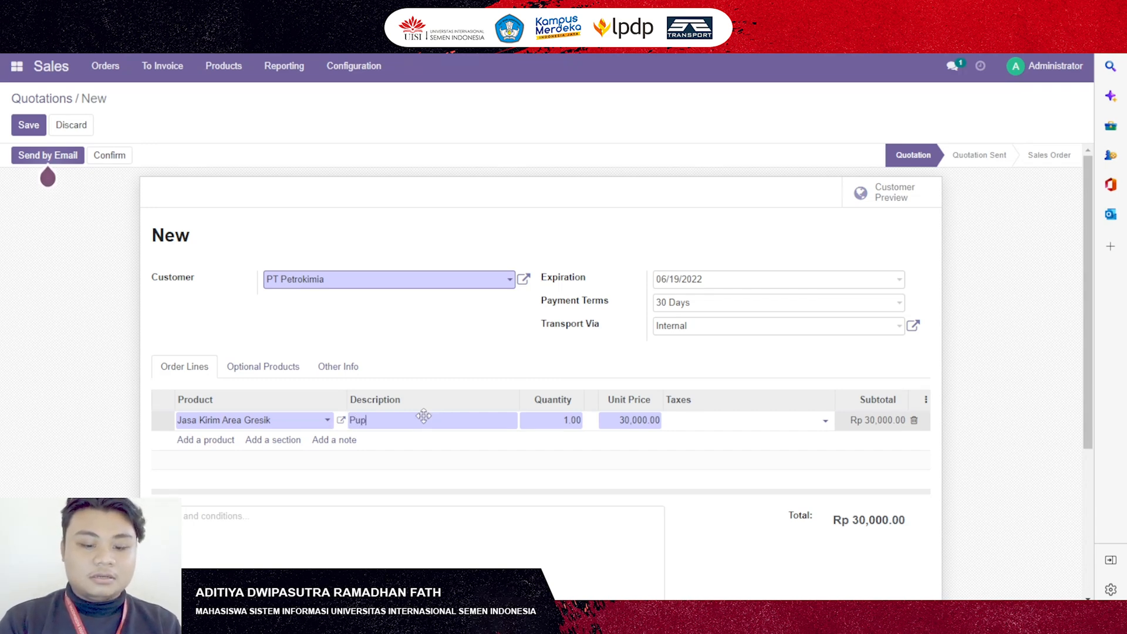
pyautogui.write('uk')
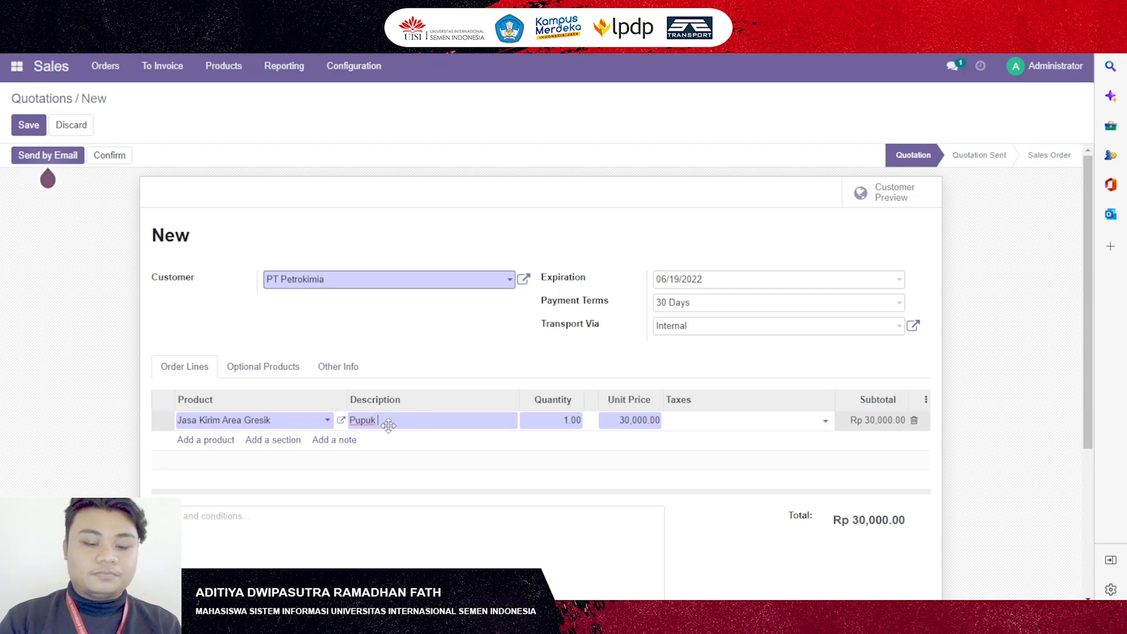
# Step: Set the order line's quantity to 65 and confirm the quotation as a sales order
pyautogui.click(585, 441)
pyautogui.click(560, 420)
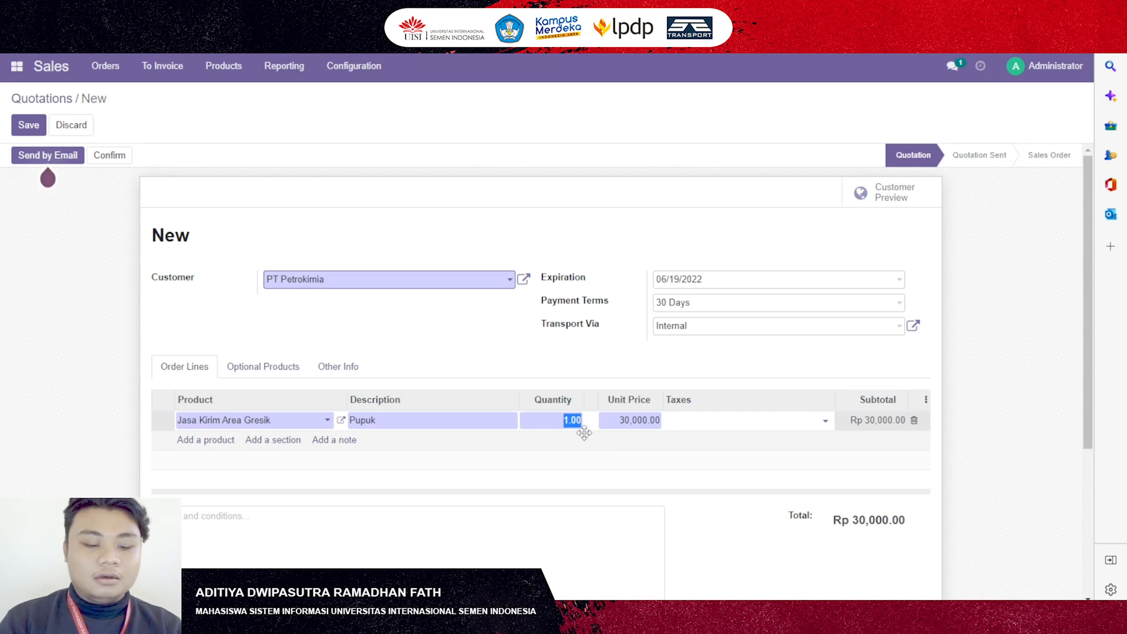
pyautogui.write('65')
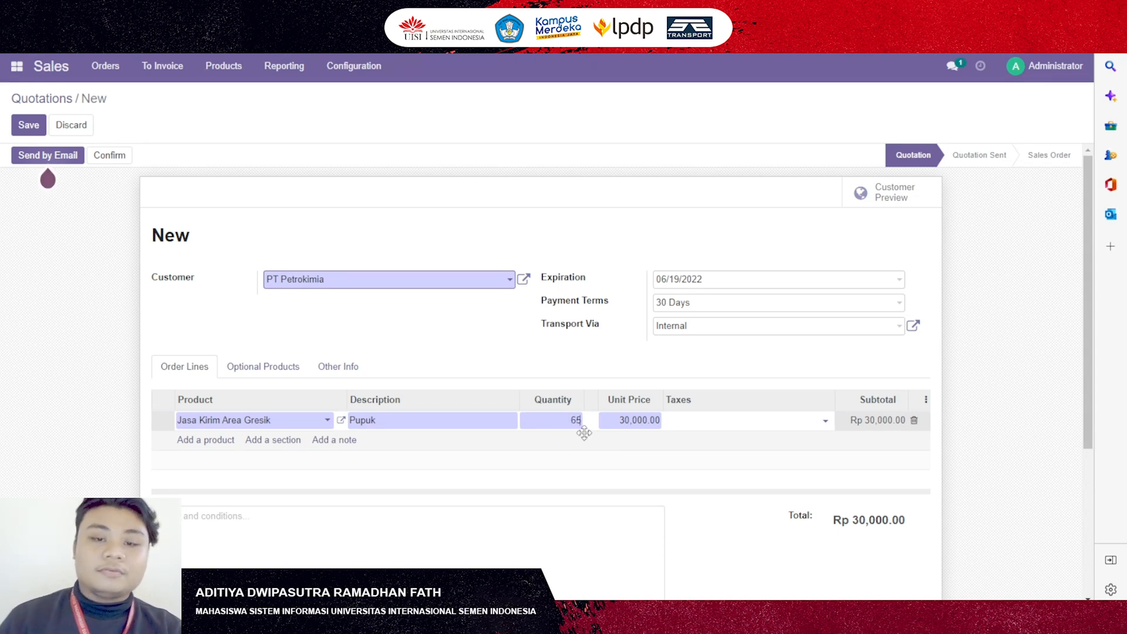
pyautogui.click(584, 433)
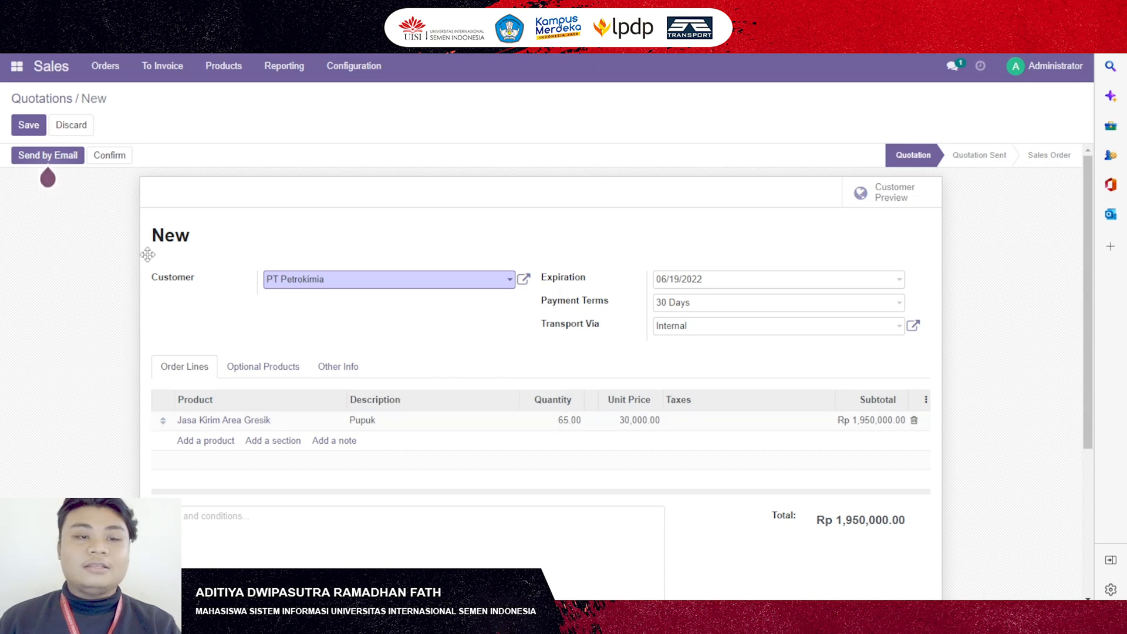
pyautogui.click(112, 155)
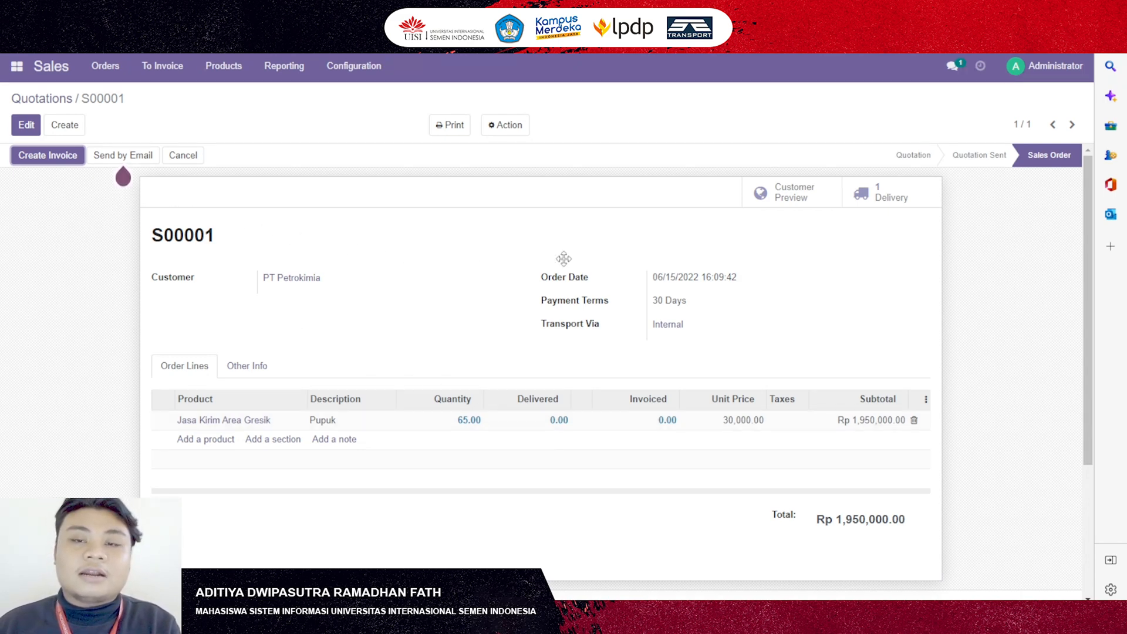
# Step: Open the sales order's delivery for editing and select Truck/Mitsubishi/Truck 1 I 30T/W 4567 TR as its transport vehicle
pyautogui.click(880, 197)
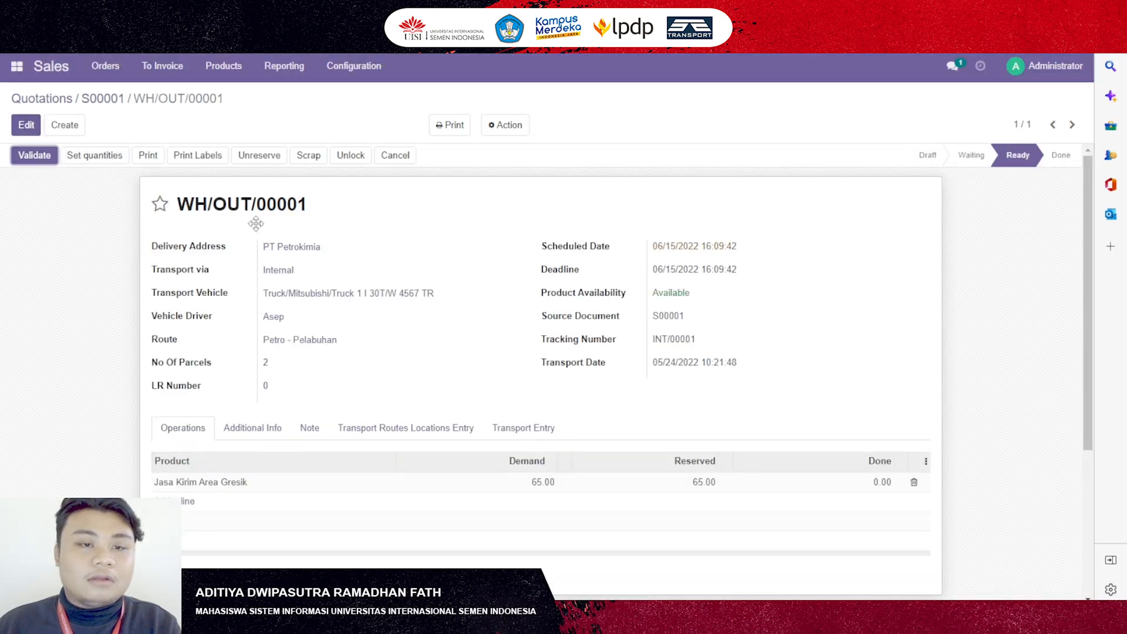
pyautogui.click(26, 125)
pyautogui.click(413, 296)
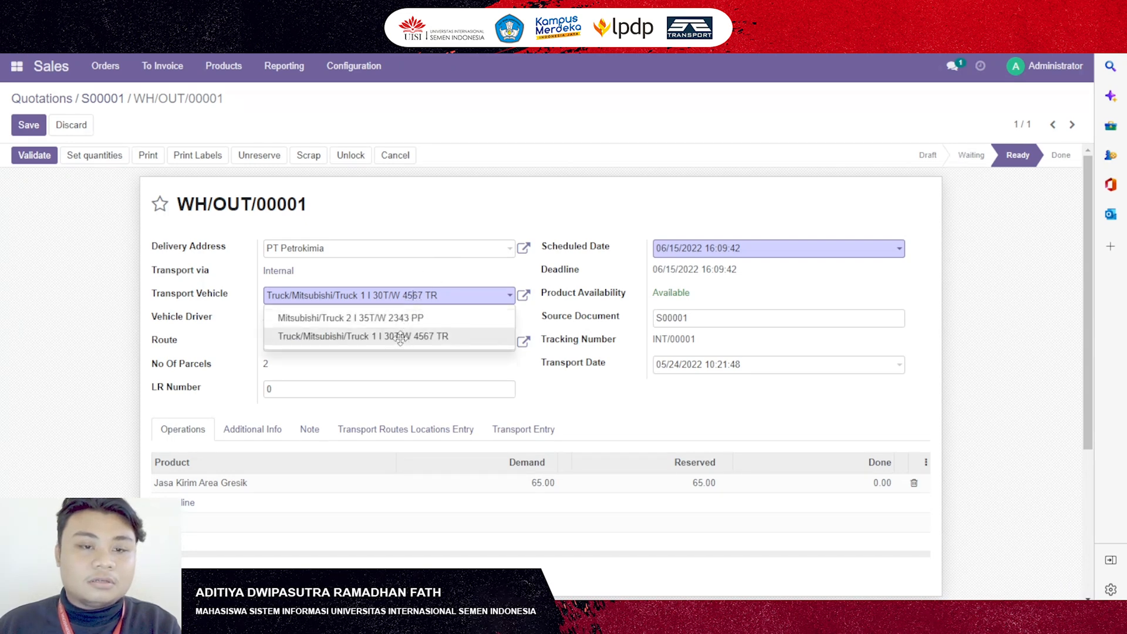
pyautogui.click(400, 336)
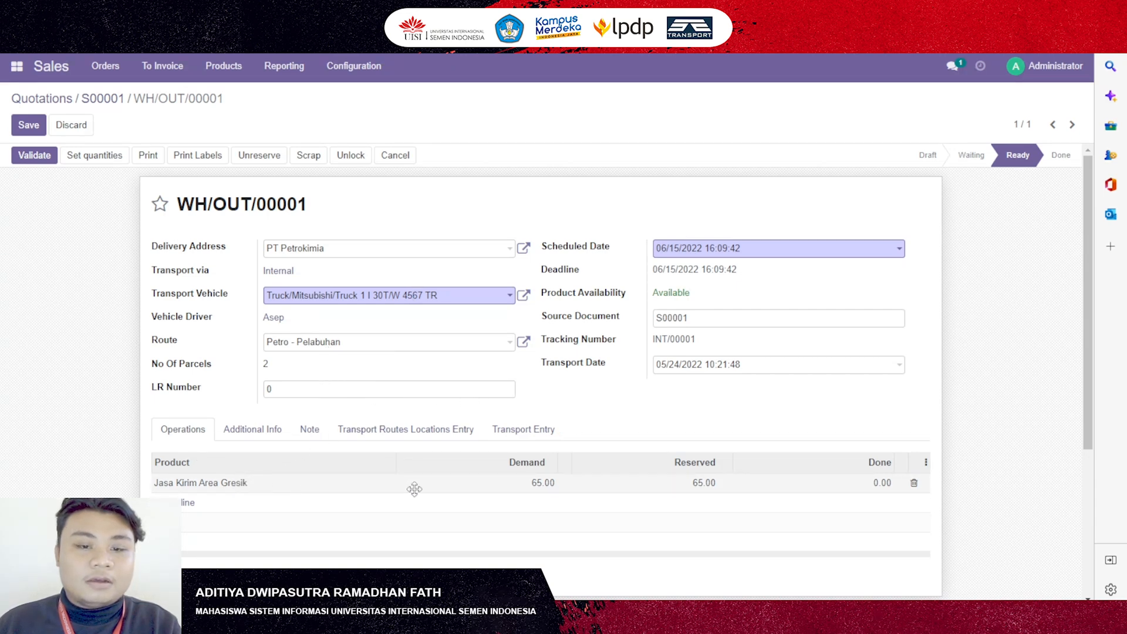
# Step: Set the delivery's done quantity to 30 and validate it, creating a backorder for the remaining quantity
pyautogui.click(883, 485)
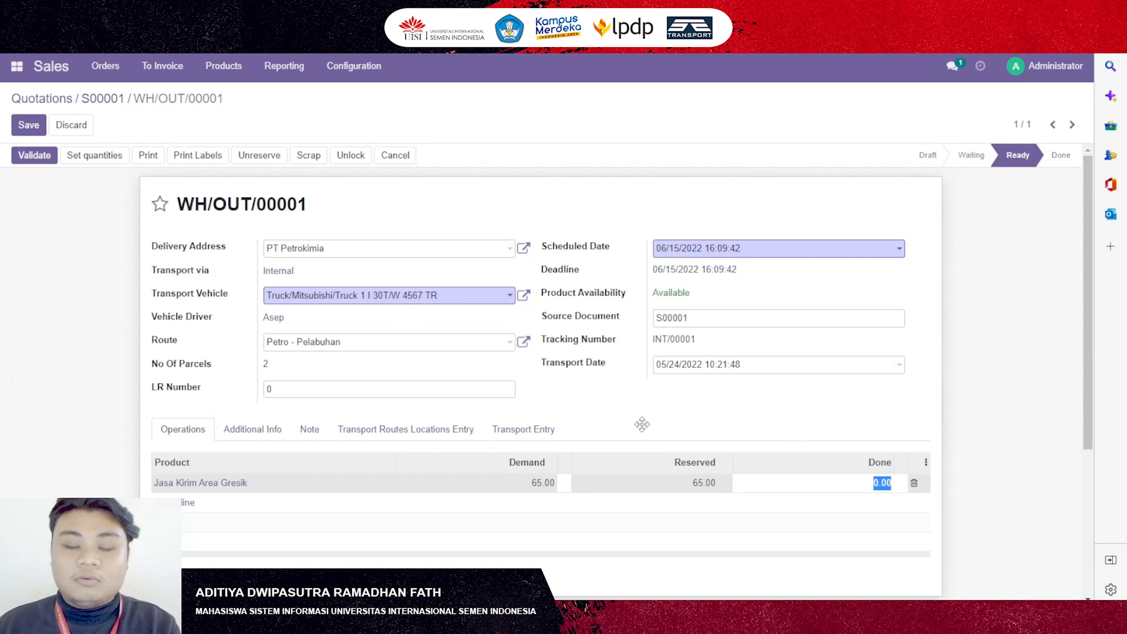
pyautogui.write('30')
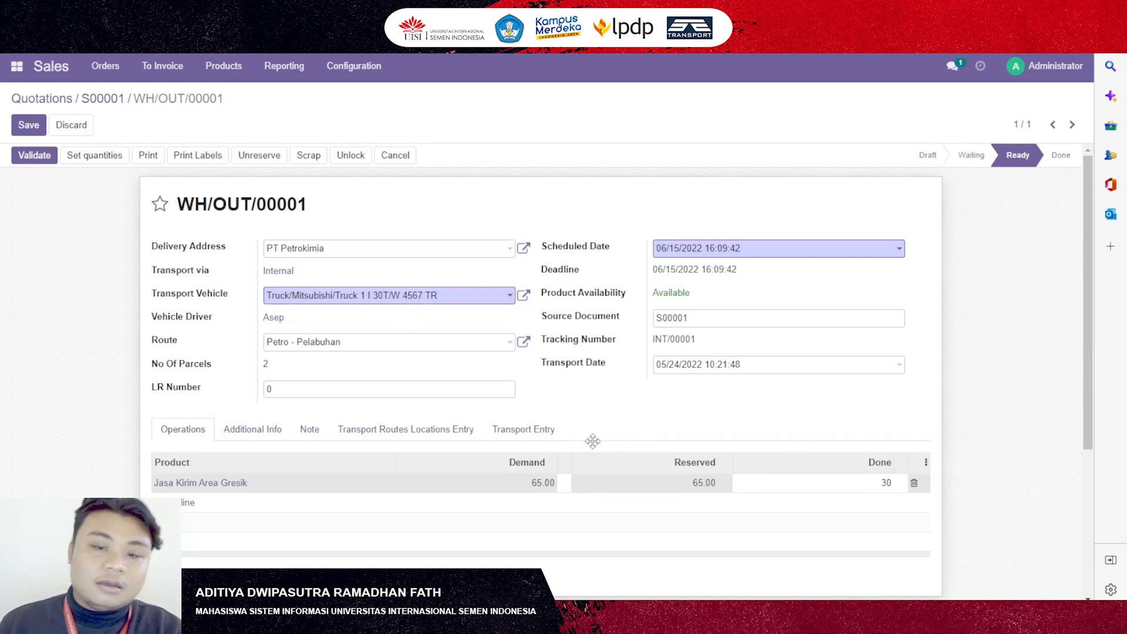
pyautogui.click(761, 512)
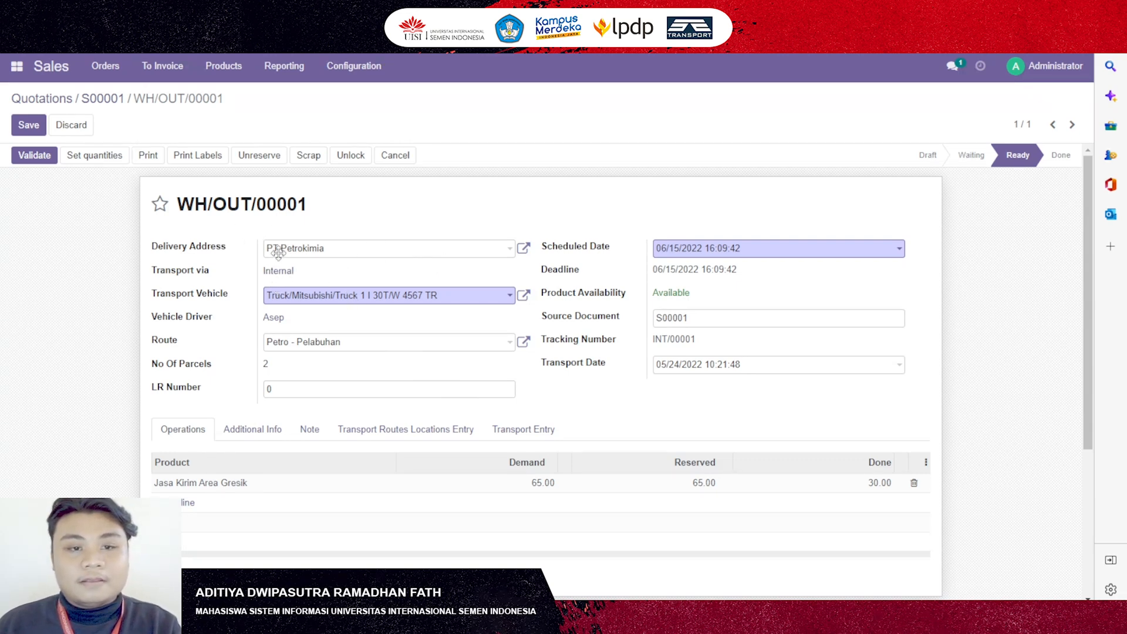
pyautogui.click(36, 157)
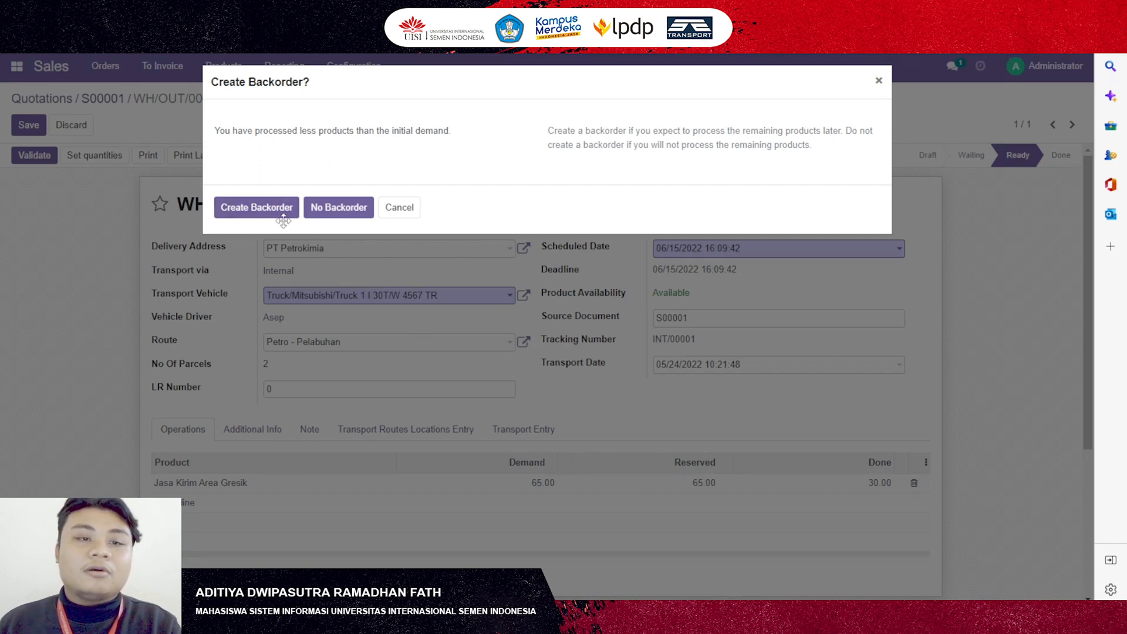
pyautogui.click(254, 208)
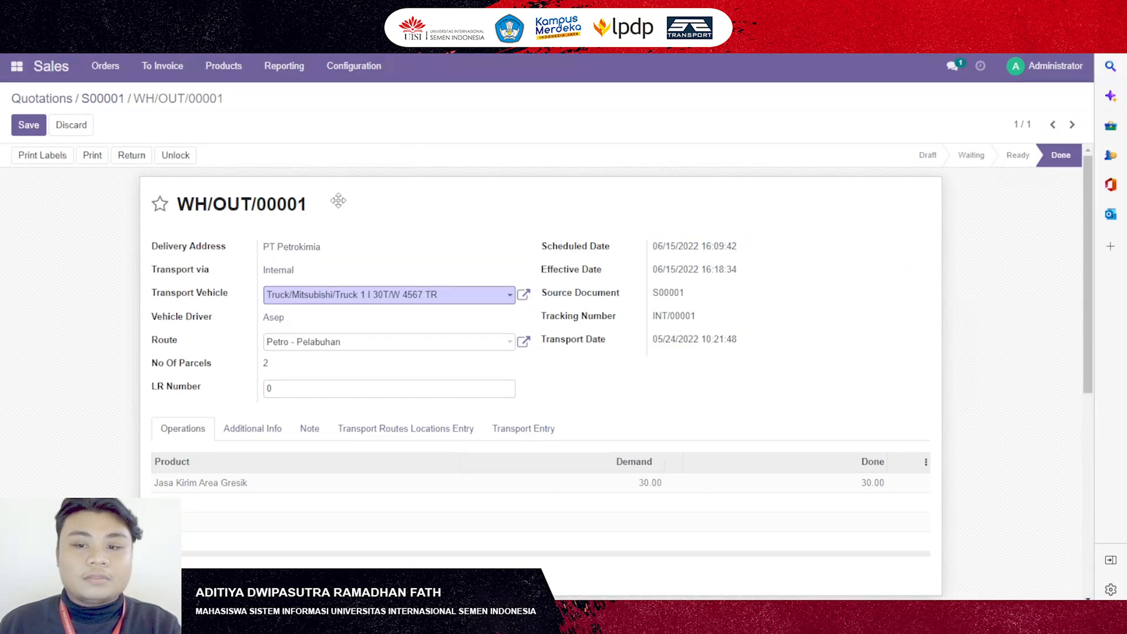
# Step: Return to sales order S00001 and open its backorder delivery WH/OUT/00002
pyautogui.click(105, 98)
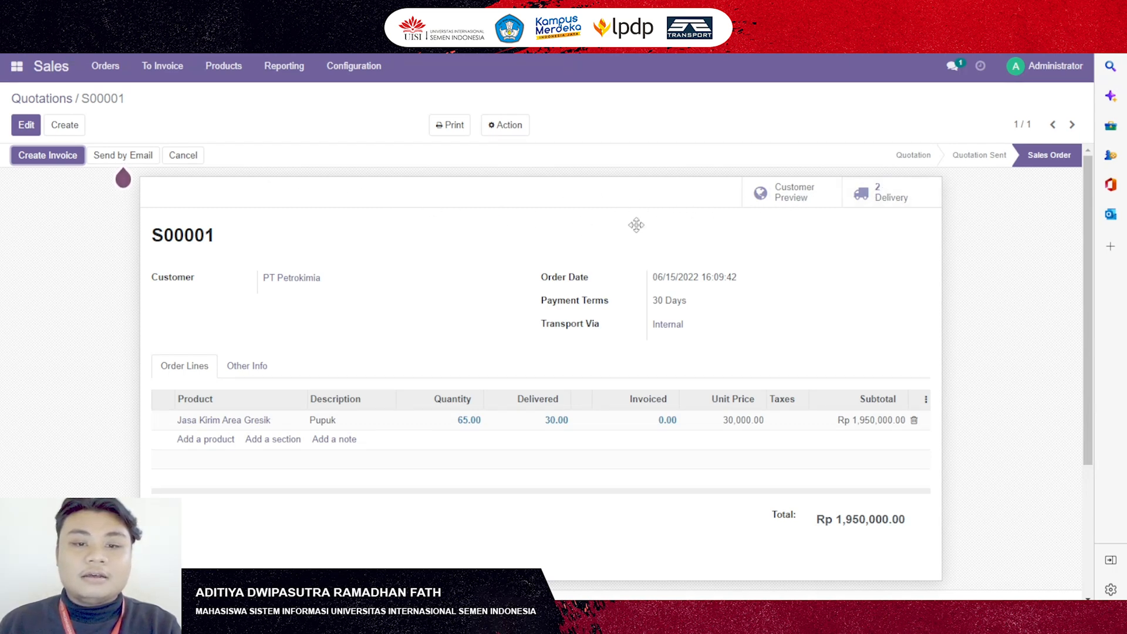
pyautogui.click(895, 196)
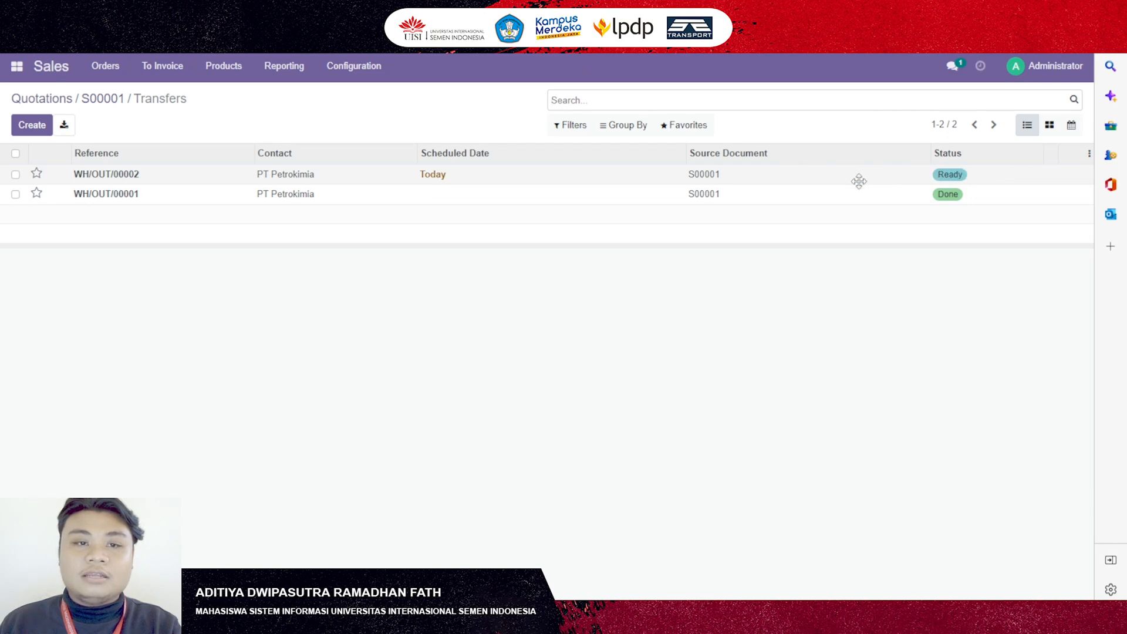
pyautogui.click(700, 174)
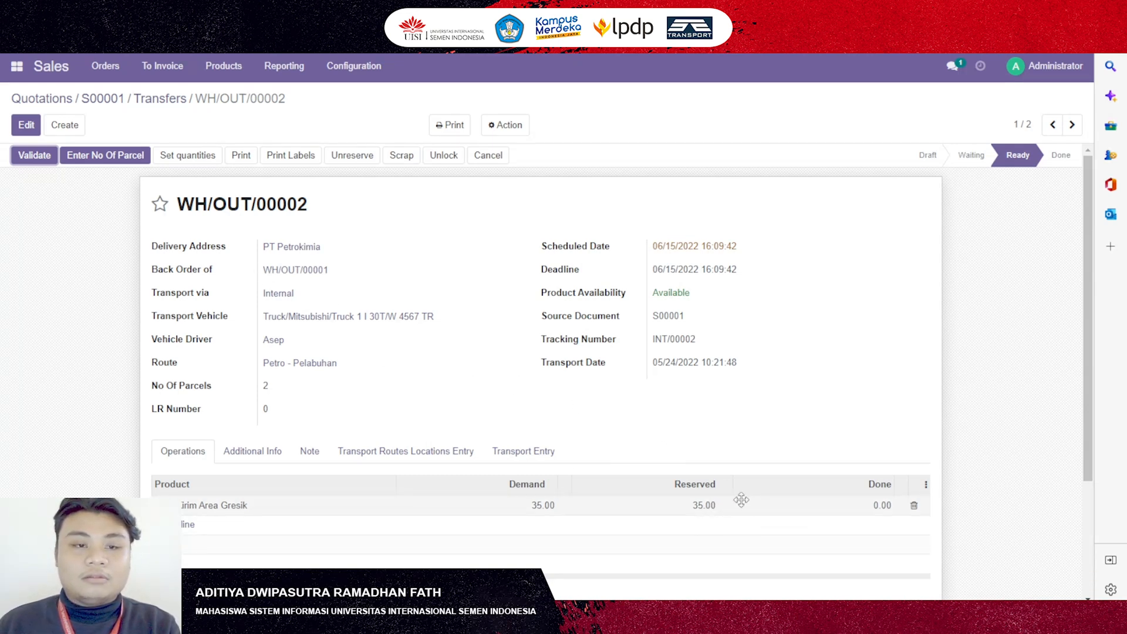
pyautogui.click(27, 124)
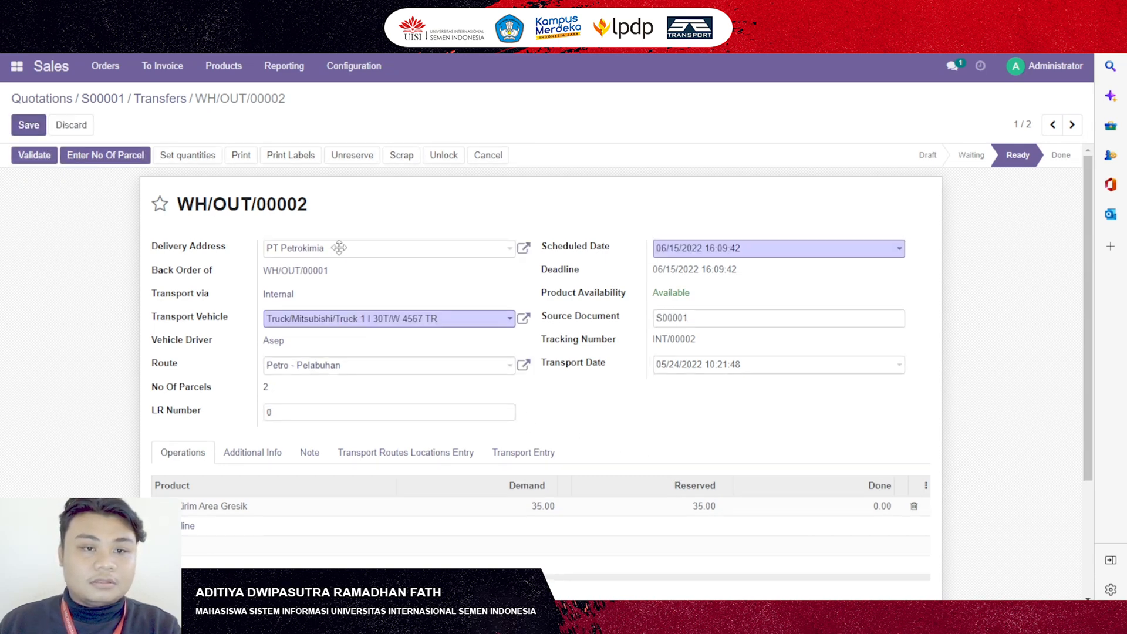
pyautogui.click(373, 318)
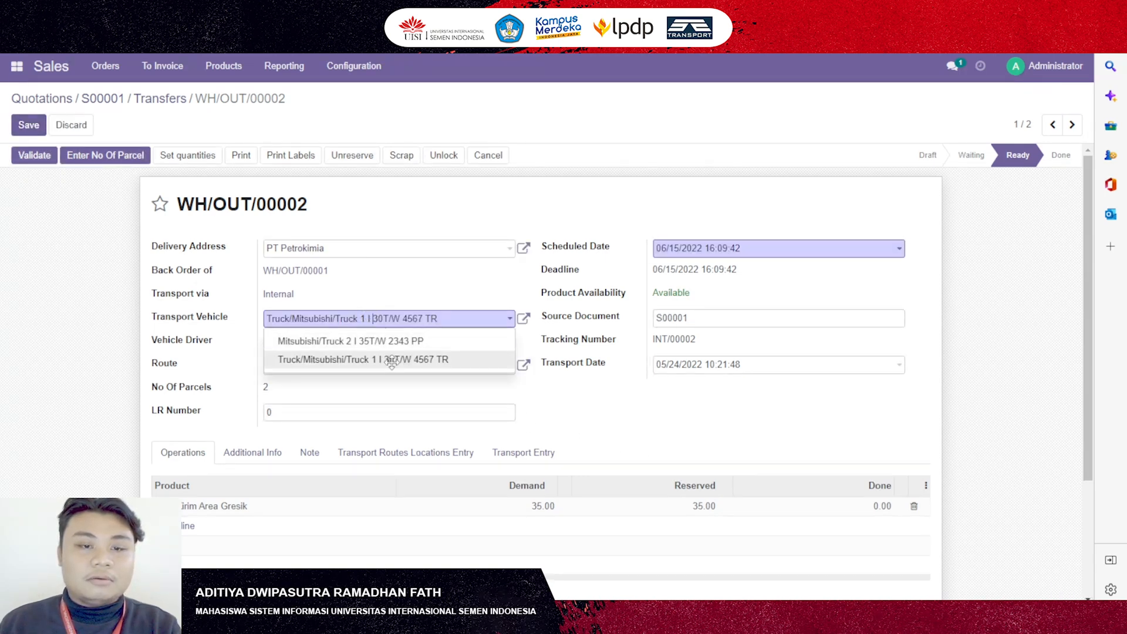
pyautogui.click(400, 344)
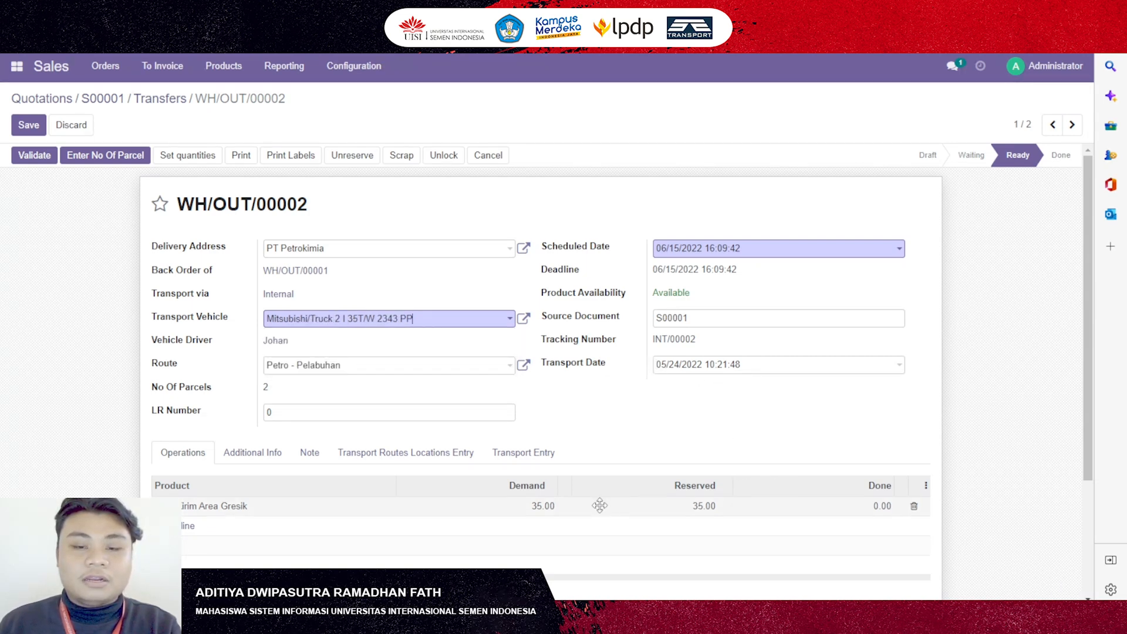
pyautogui.click(191, 157)
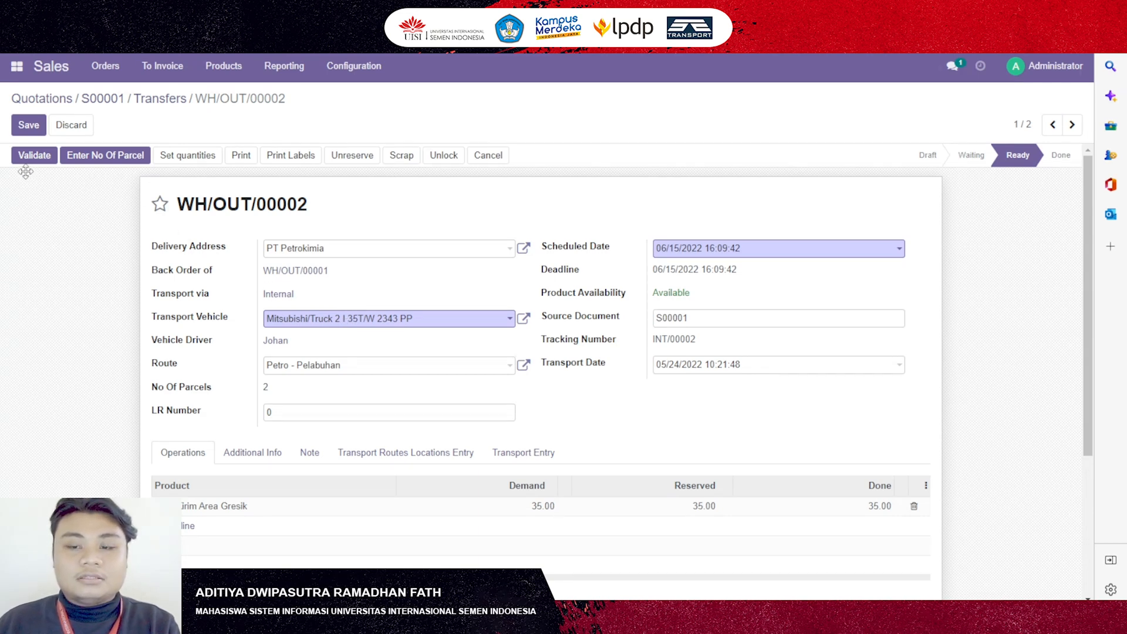
pyautogui.click(41, 155)
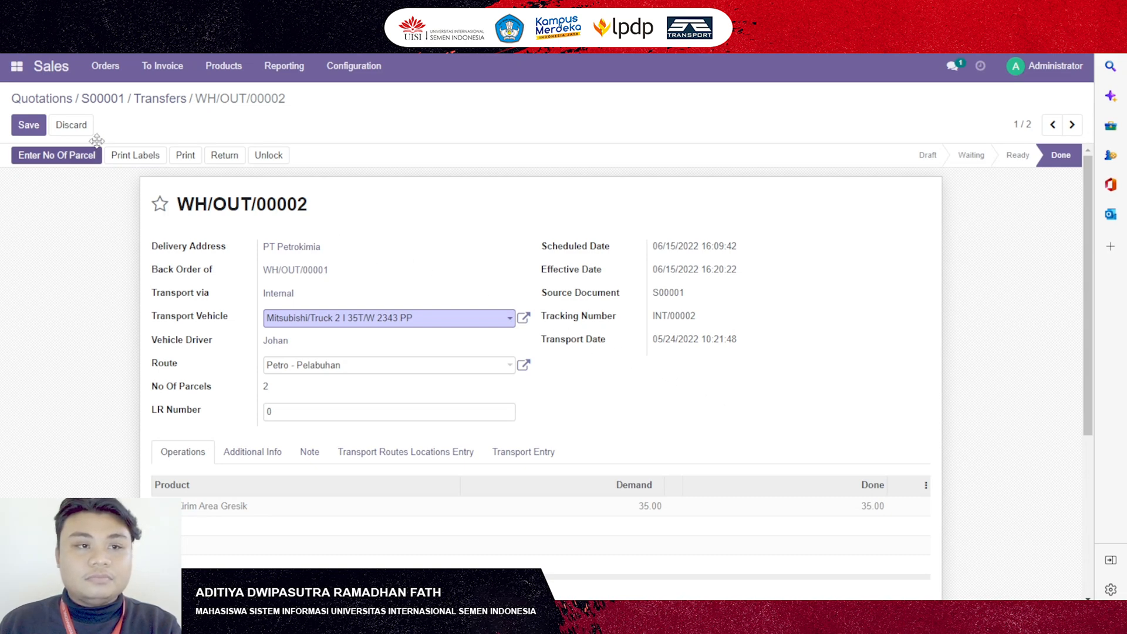
# Step: Go back to the quotations list and reopen sales order S00001 to check its delivered quantity
pyautogui.click(53, 99)
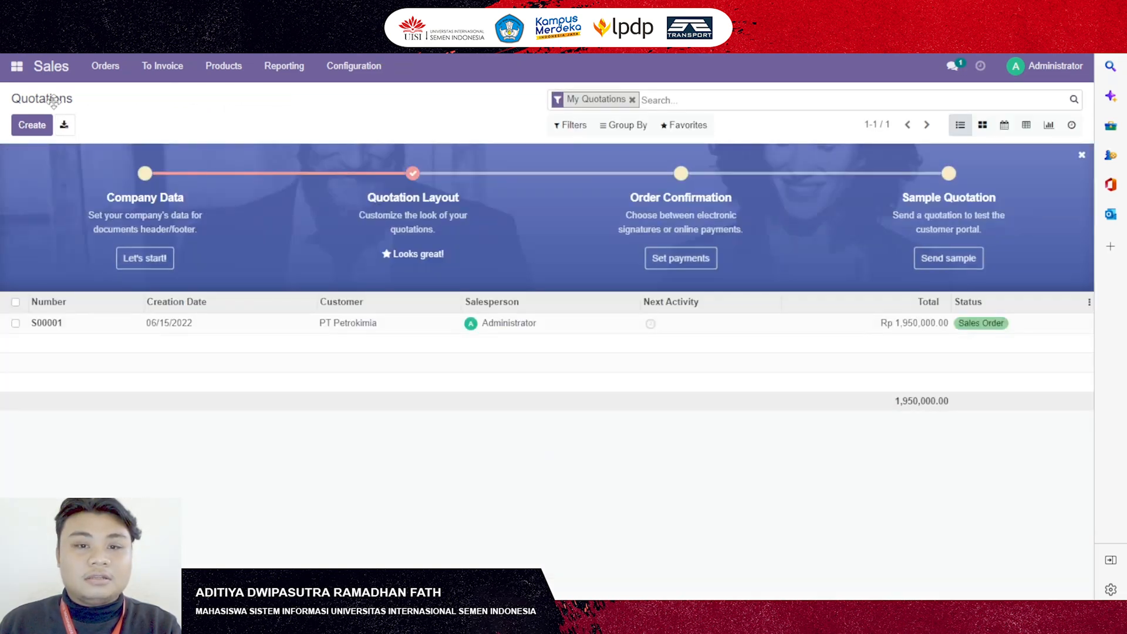
pyautogui.click(72, 67)
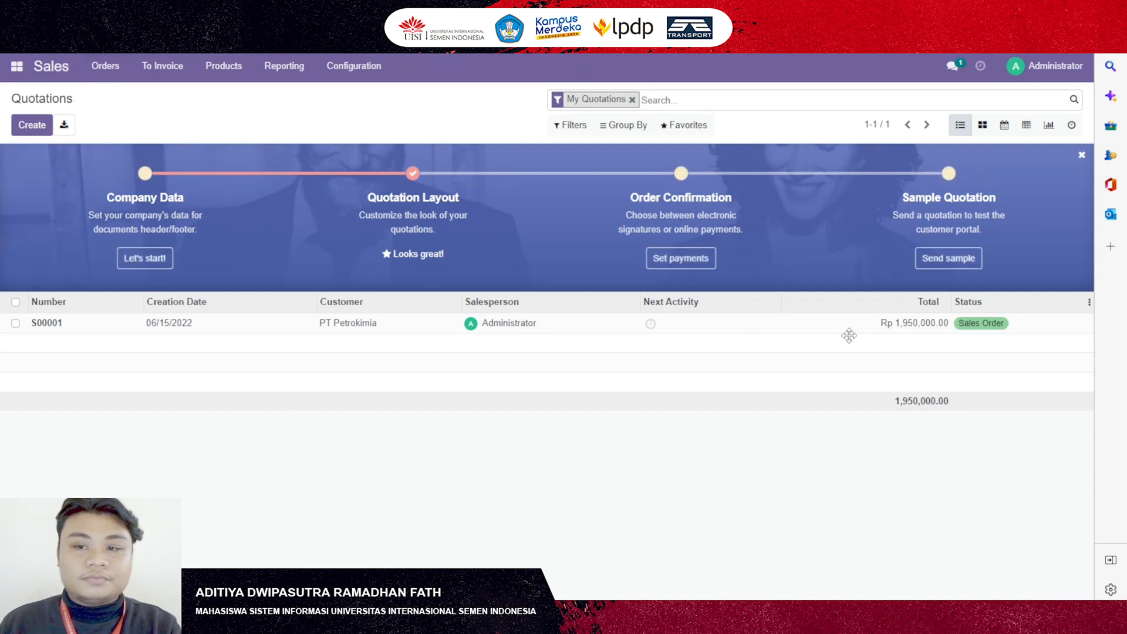
pyautogui.click(513, 321)
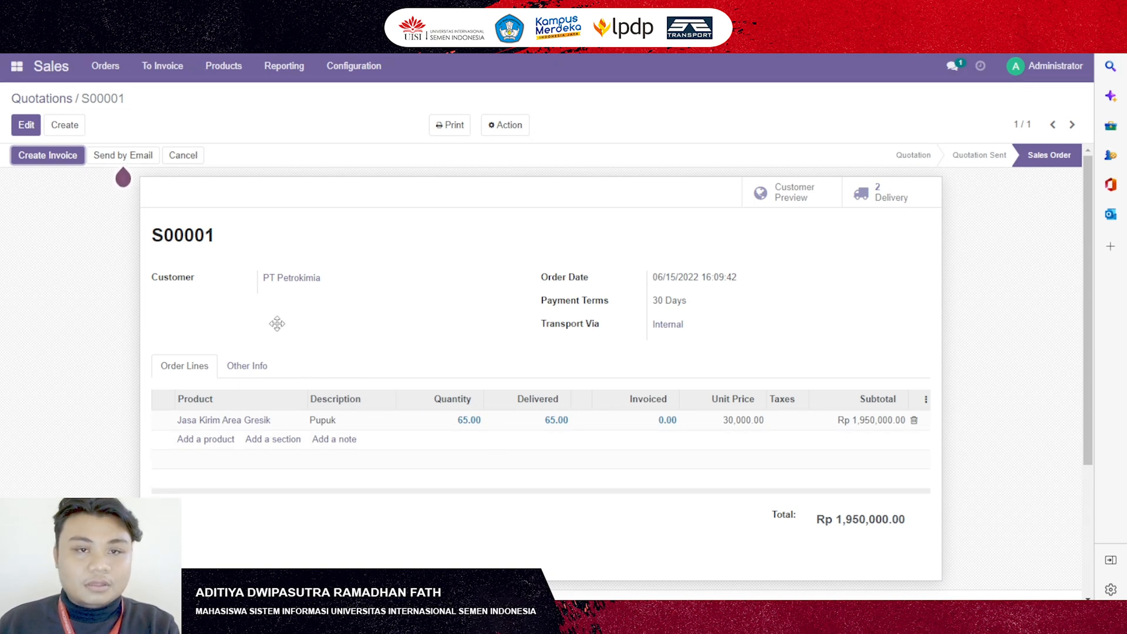
# Step: Switch from Sales to the Transport module to show the transporters' details
pyautogui.click(17, 67)
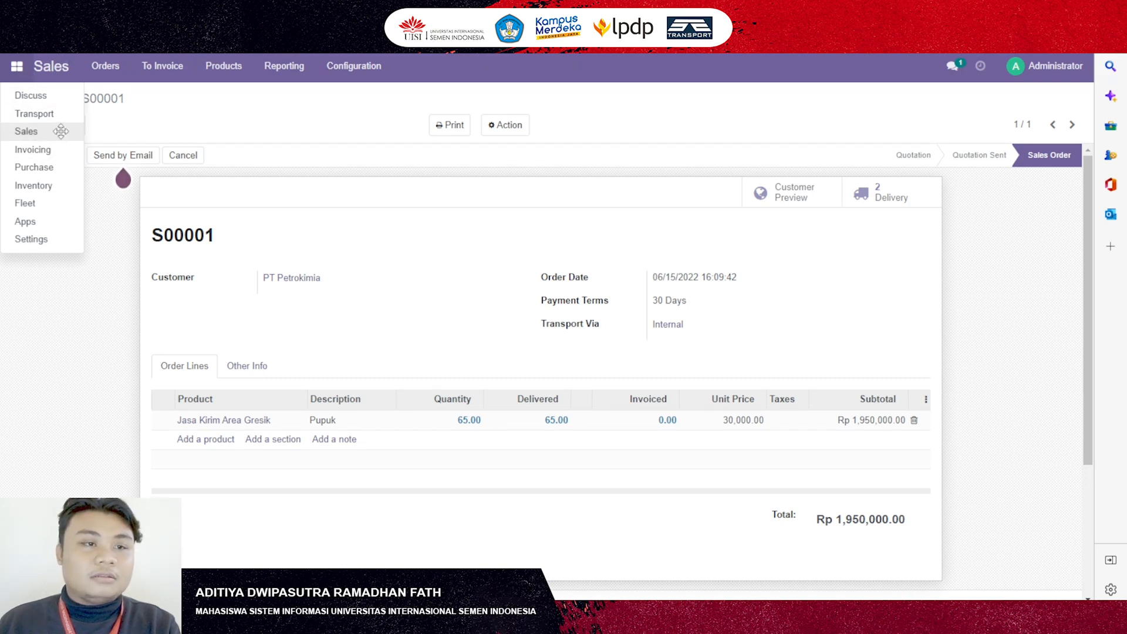
pyautogui.click(64, 124)
pyautogui.click(17, 67)
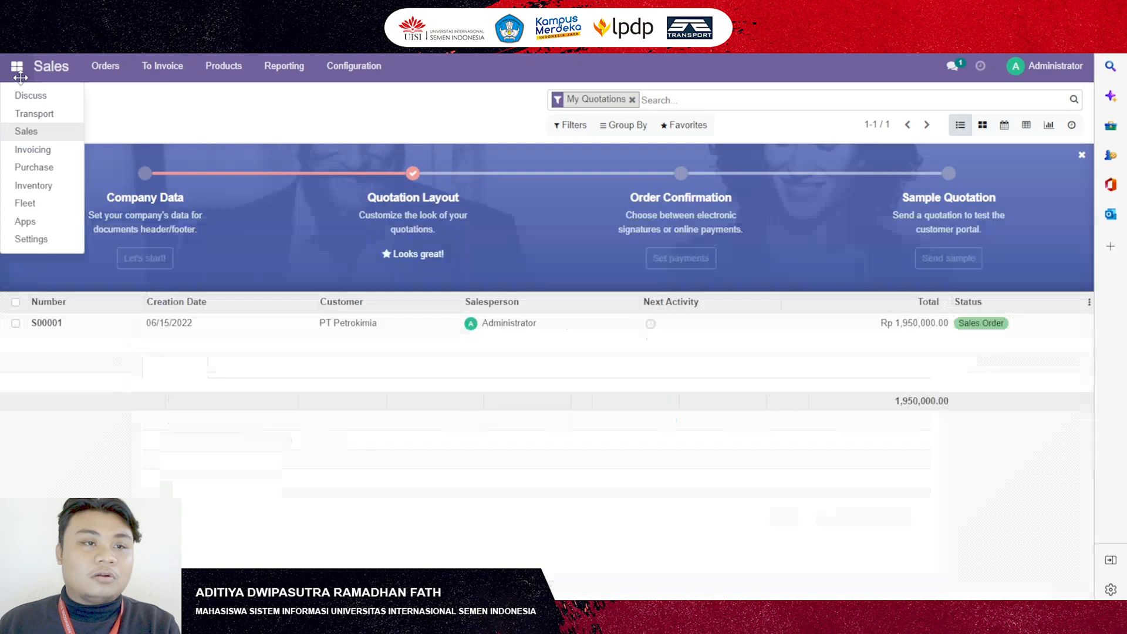
pyautogui.click(40, 116)
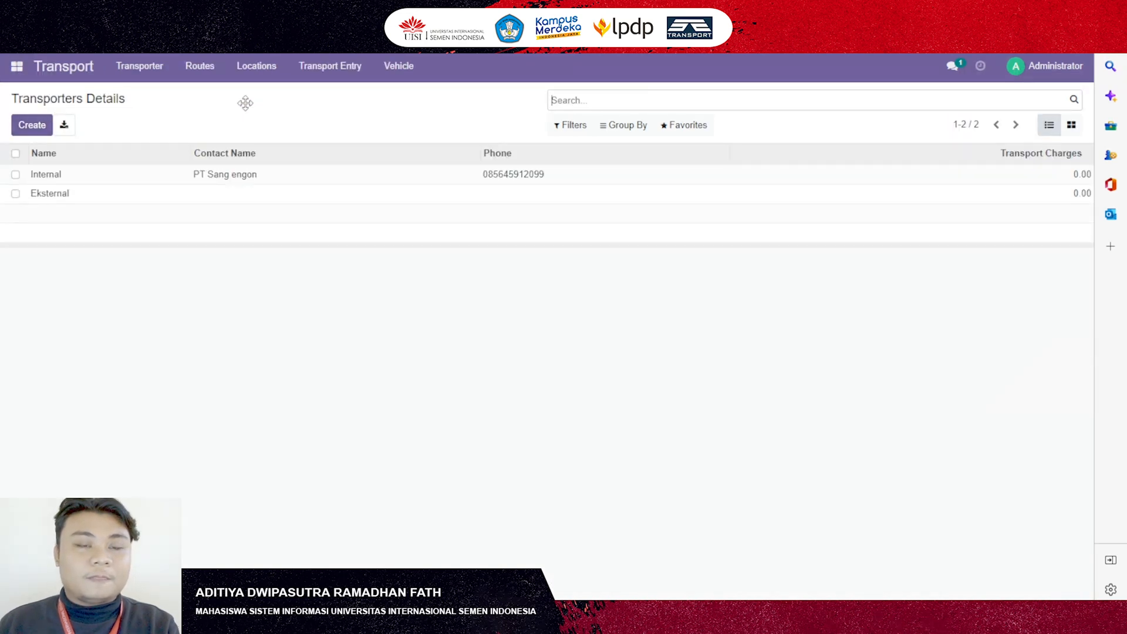
# Step: Open the transport entries and start TR/0001, the entry for delivery WH/OUT/00001, then return to the list
pyautogui.click(324, 75)
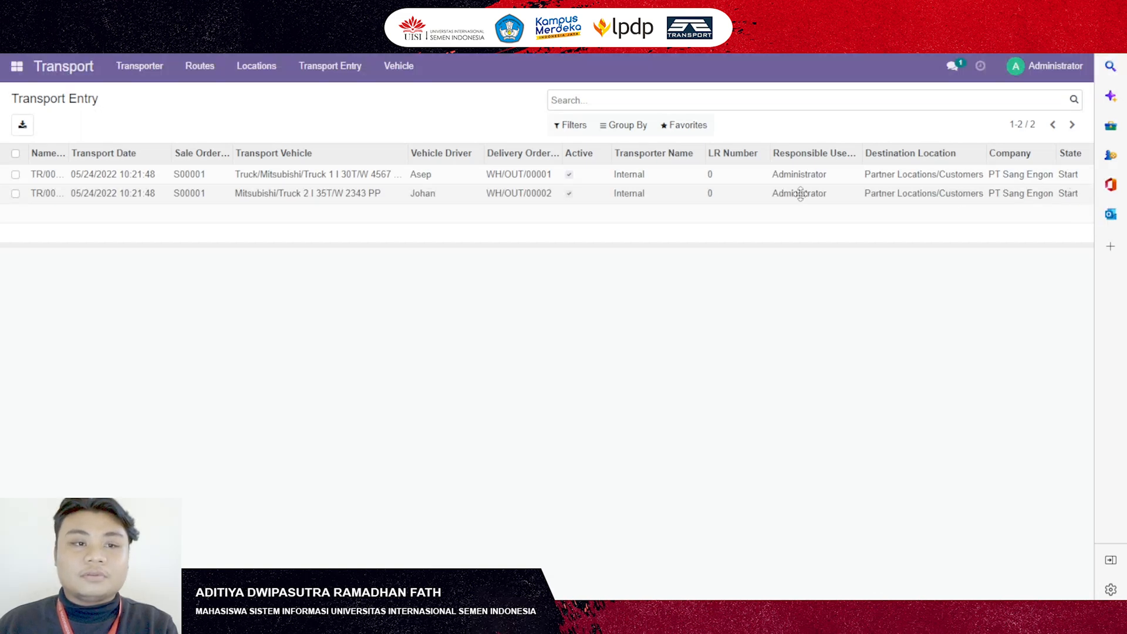
pyautogui.click(1064, 174)
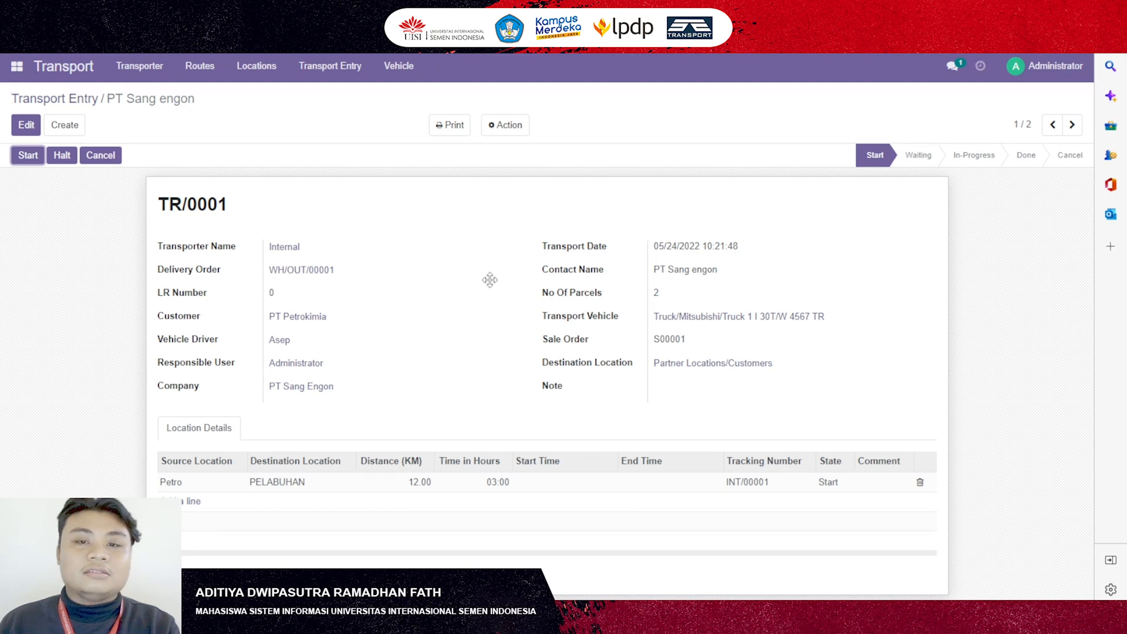
pyautogui.click(30, 156)
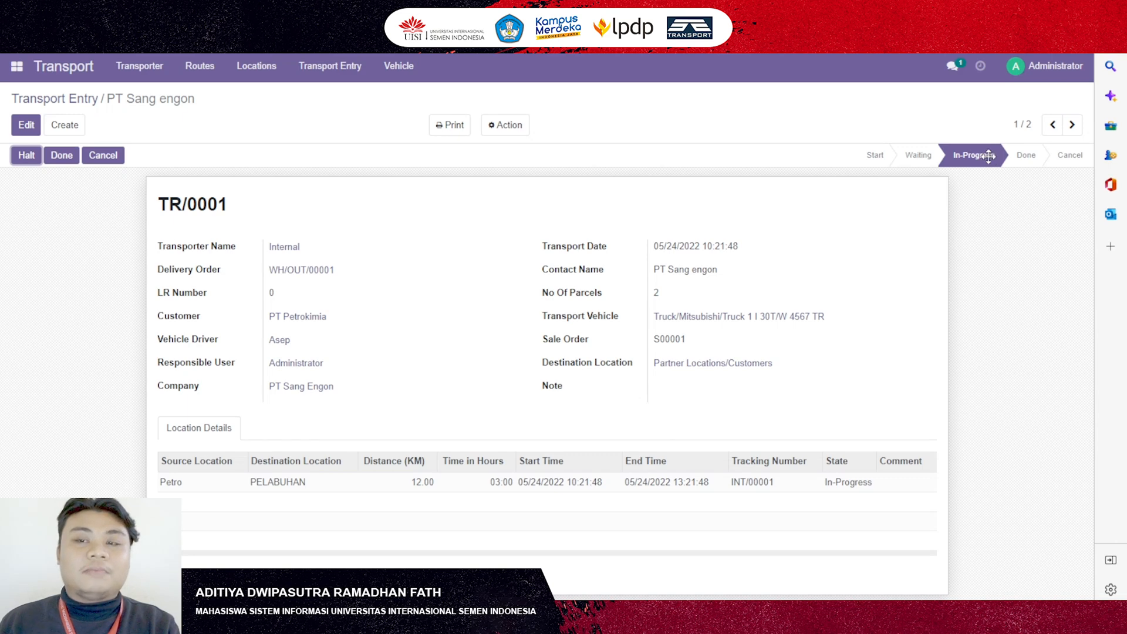
pyautogui.click(71, 98)
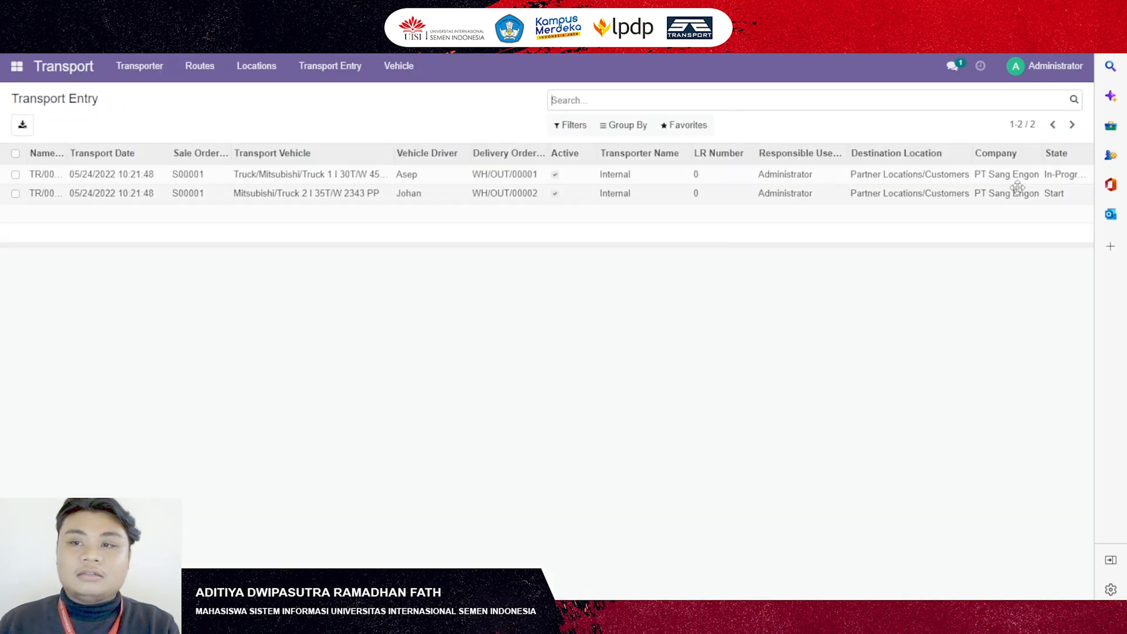
# Step: Start transport entry TR/0002 for delivery WH/OUT/00002 and return to the transport entry list
pyautogui.click(394, 194)
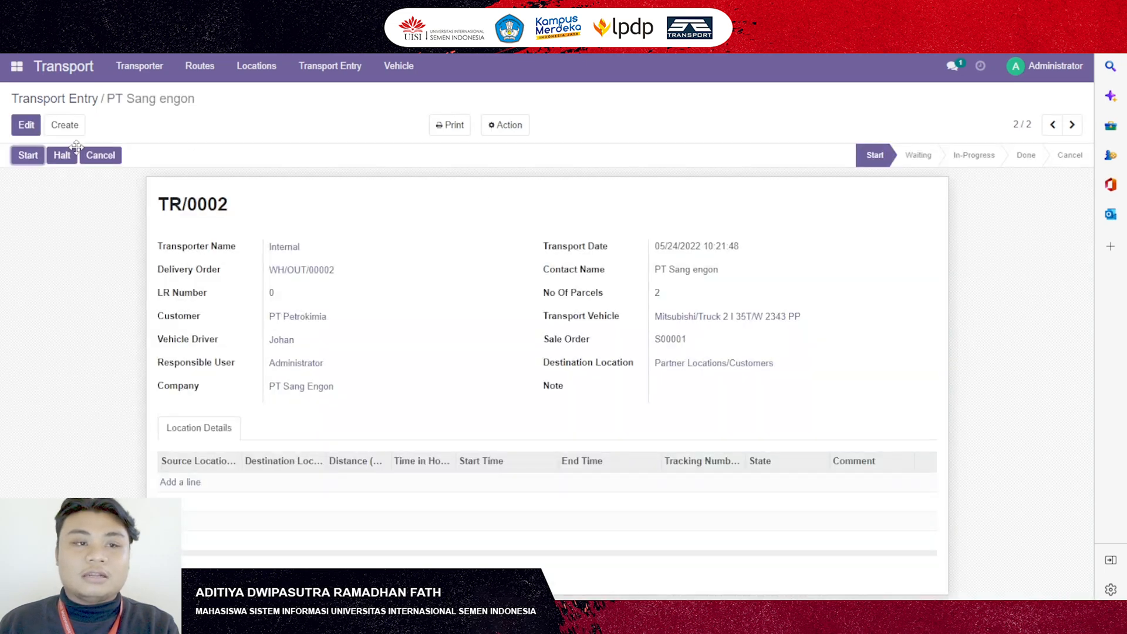
pyautogui.click(27, 155)
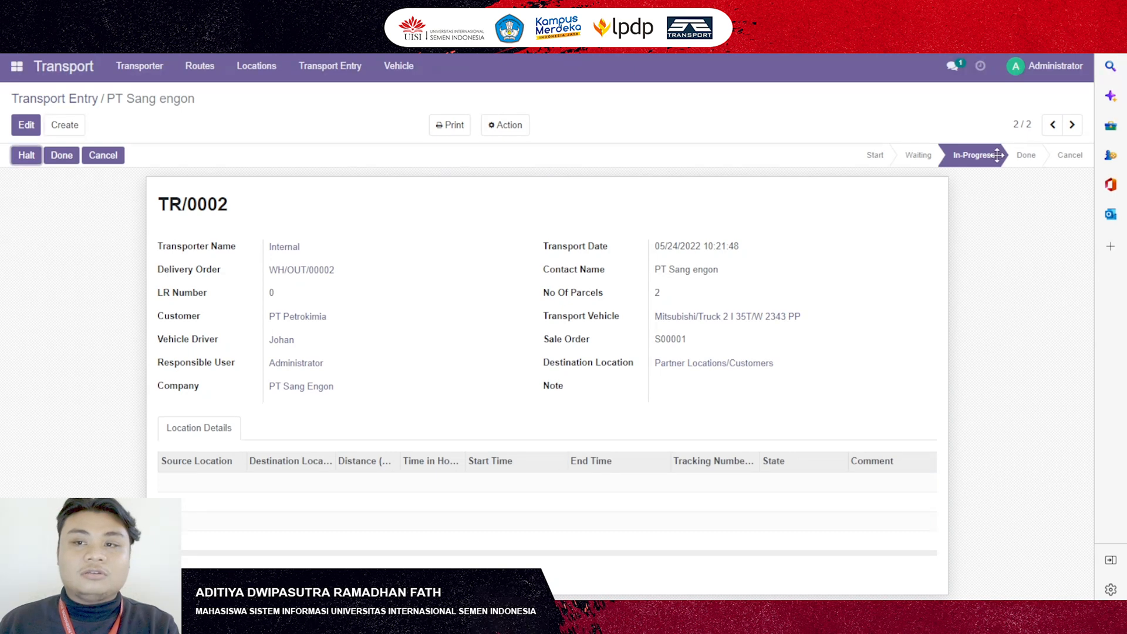
pyautogui.click(73, 98)
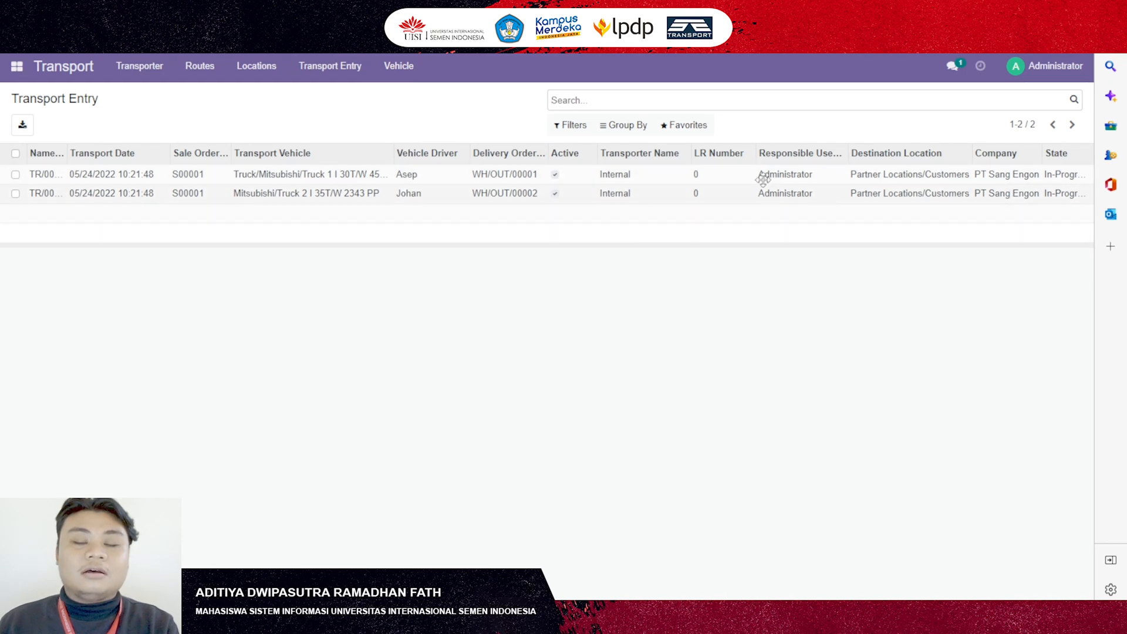
# Step: On the vehicles board, move Mitsubishi/Truck 2 I 35T and Truck/Mitsubishi/Truck 1 I 30T from Available to In Order
pyautogui.click(397, 67)
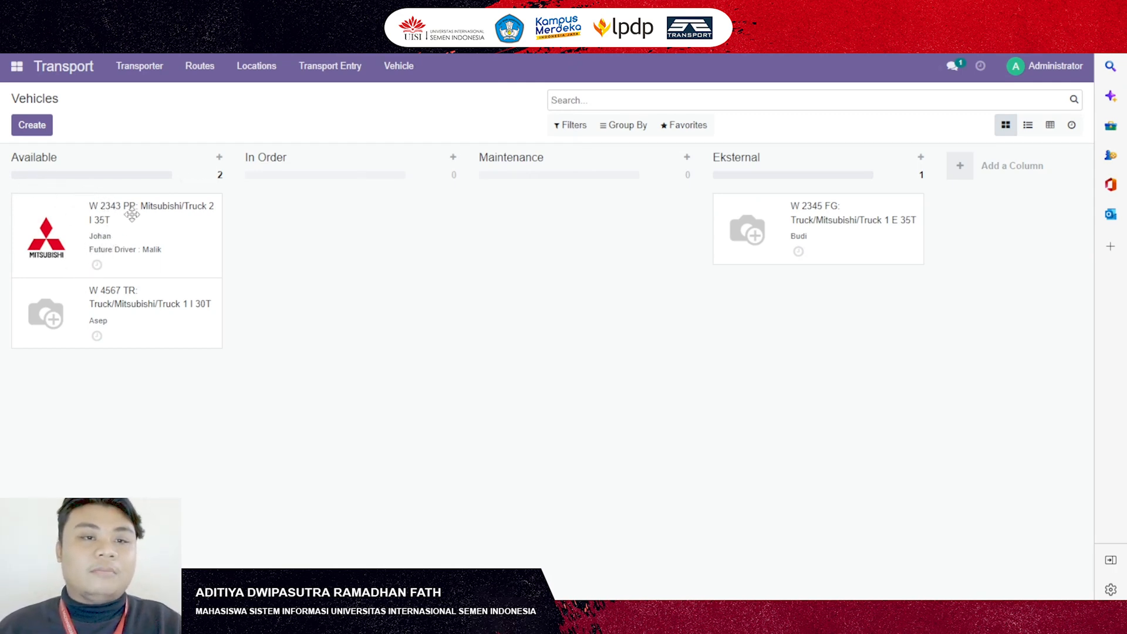
pyautogui.moveTo(129, 236); pyautogui.dragTo(325, 234)
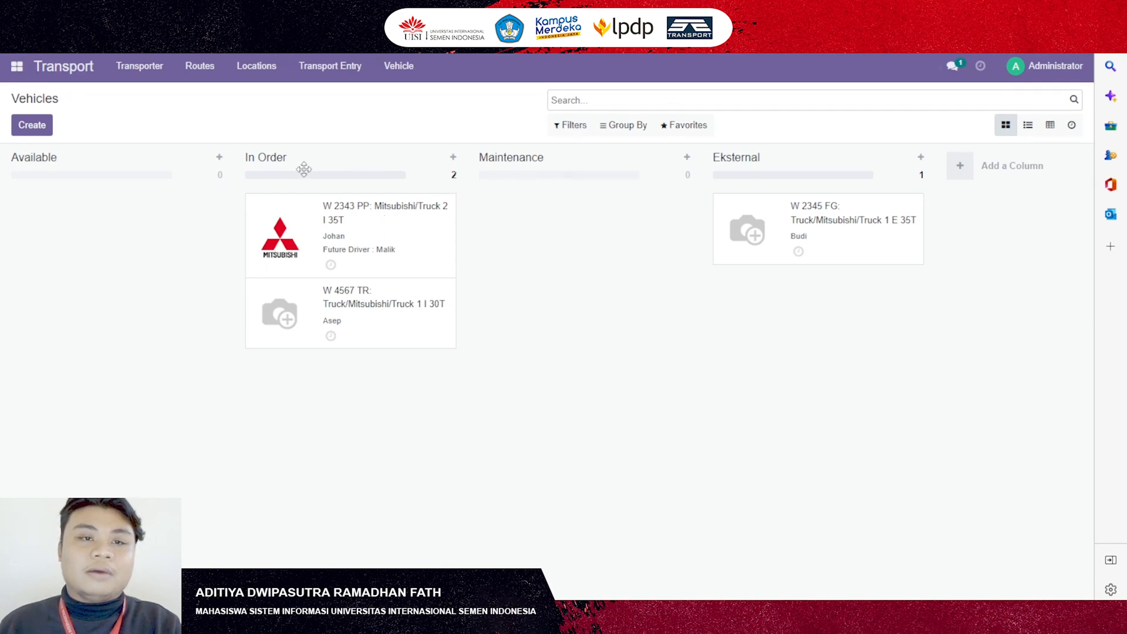
# Step: Reopen transport entry TR/0001, mark it as done and return to the transport entry list
pyautogui.click(331, 71)
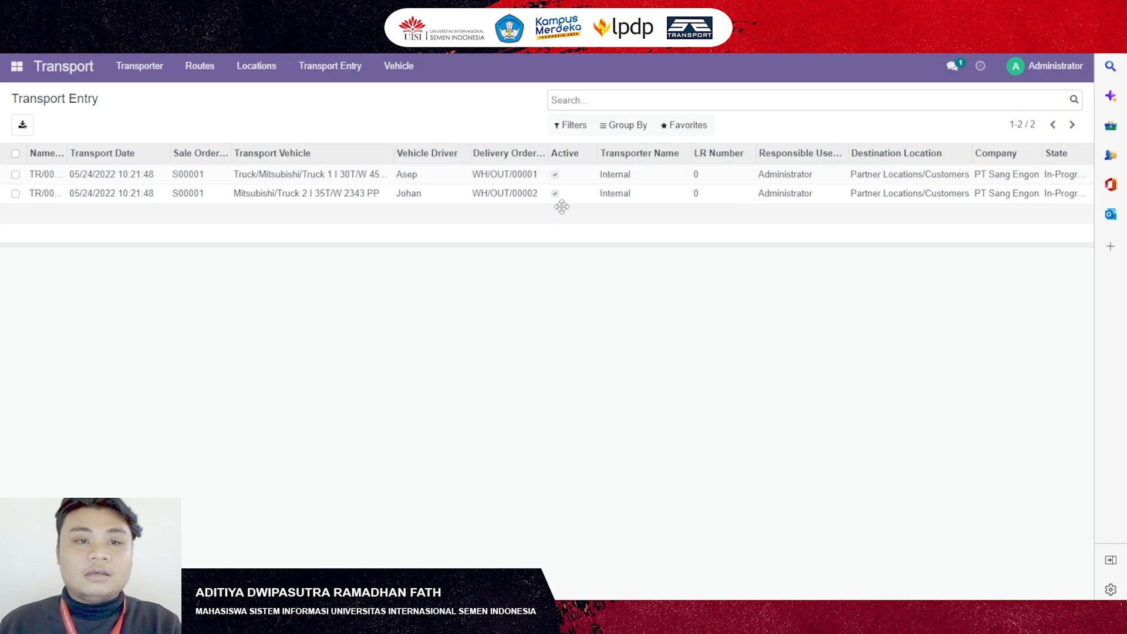
pyautogui.click(528, 177)
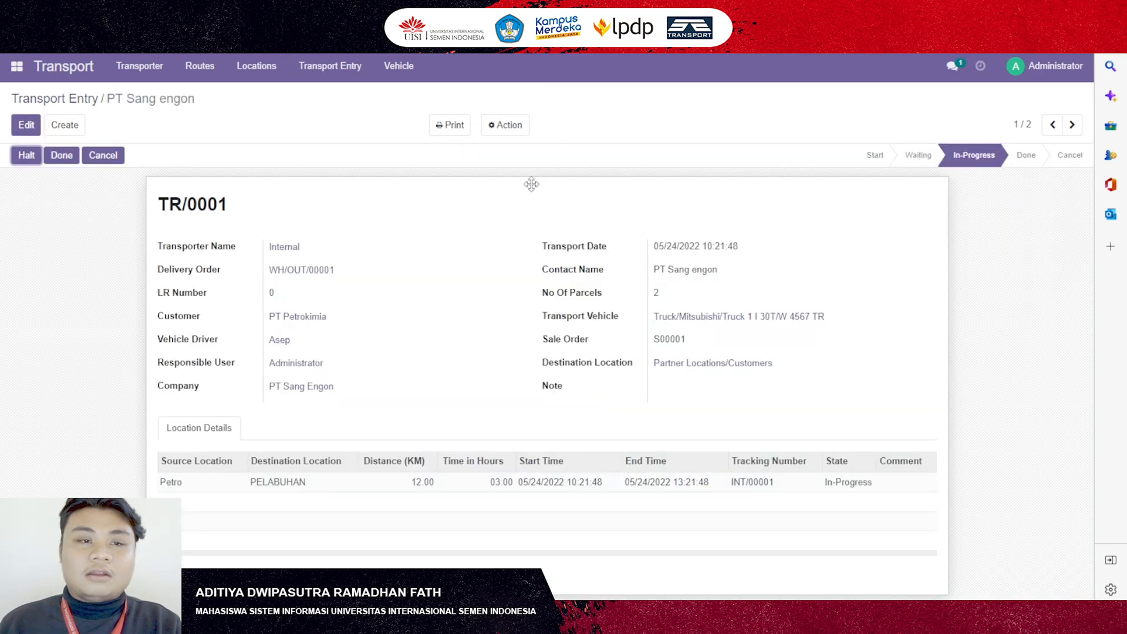
pyautogui.click(63, 156)
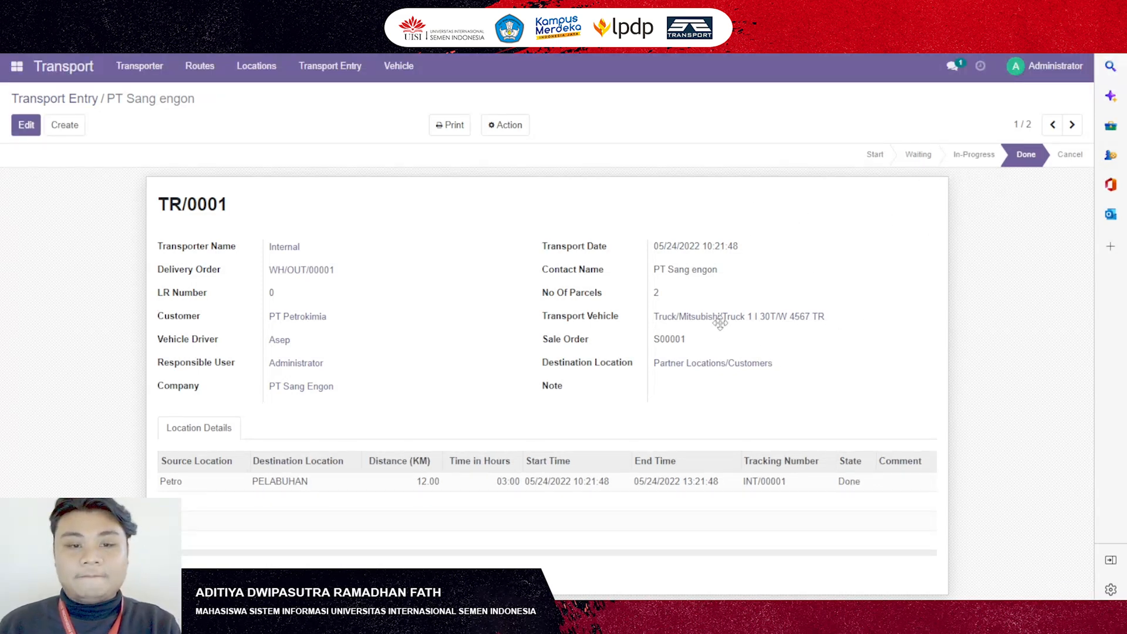
pyautogui.click(69, 98)
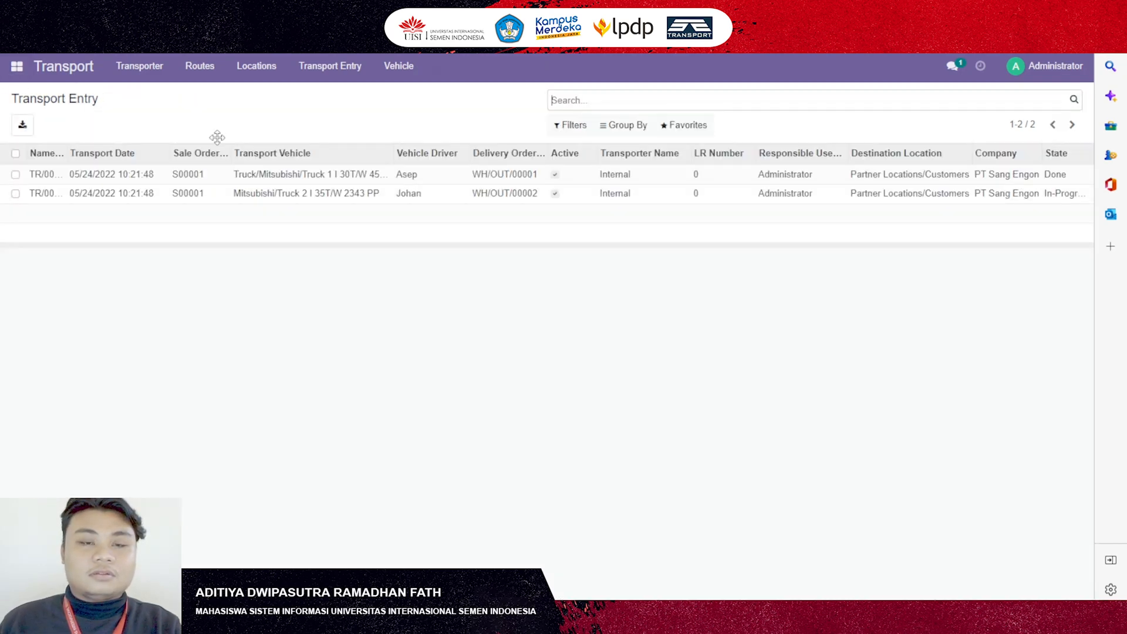
# Step: Mark transport entry TR/0002 for Mitsubishi/Truck 2 I 35T as done and go back to the list
pyautogui.click(372, 192)
pyautogui.click(61, 155)
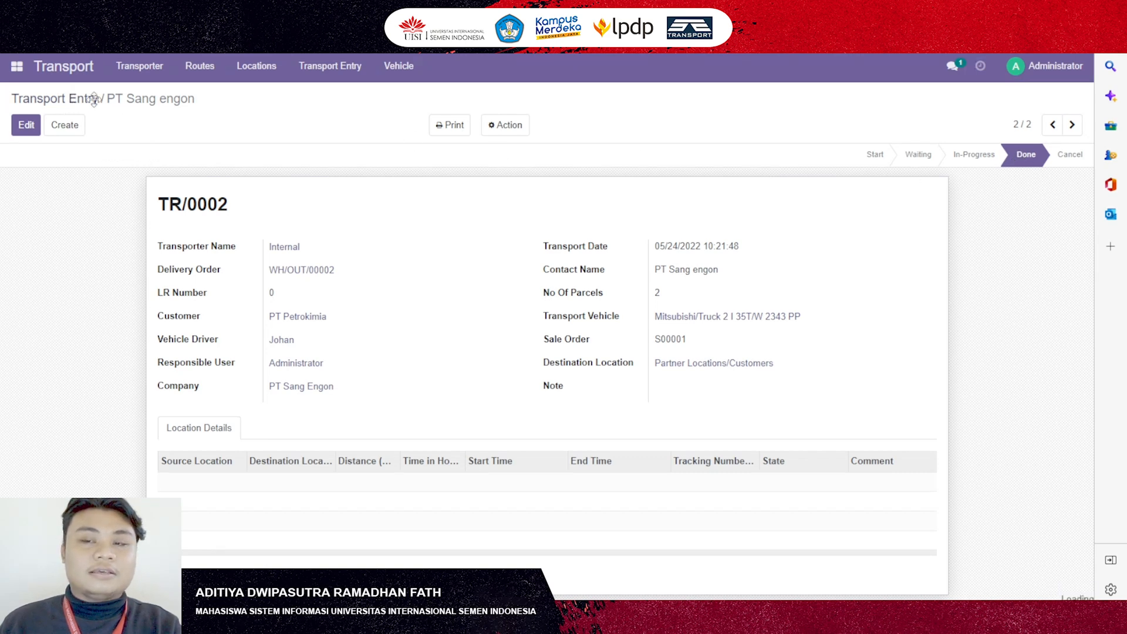
pyautogui.click(67, 99)
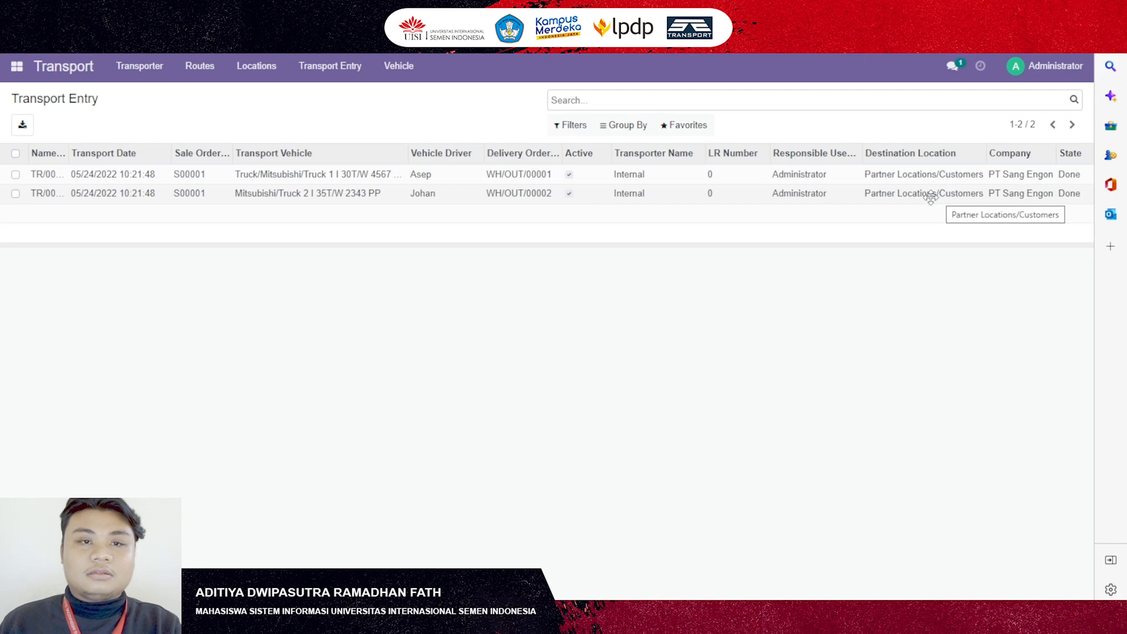
# Step: On the vehicles board, move Mitsubishi/Truck 2 I 35T and Truck/Mitsubishi/Truck 1 I 30T from In Order back to Available
pyautogui.click(398, 68)
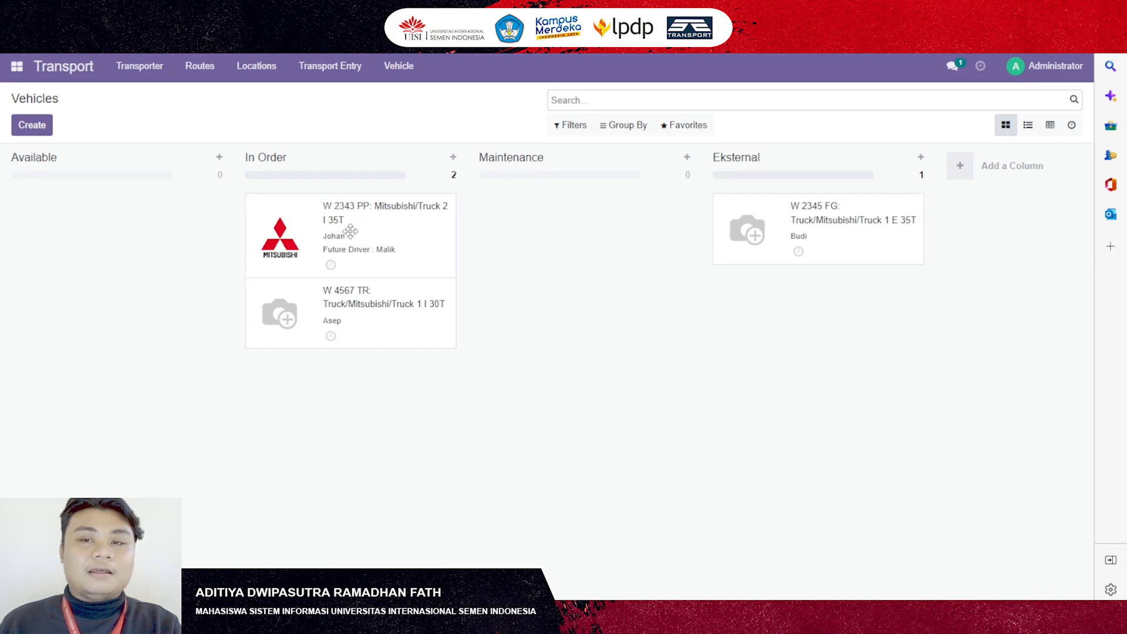
pyautogui.moveTo(354, 229); pyautogui.dragTo(121, 228)
pyautogui.moveTo(255, 240); pyautogui.dragTo(98, 298)
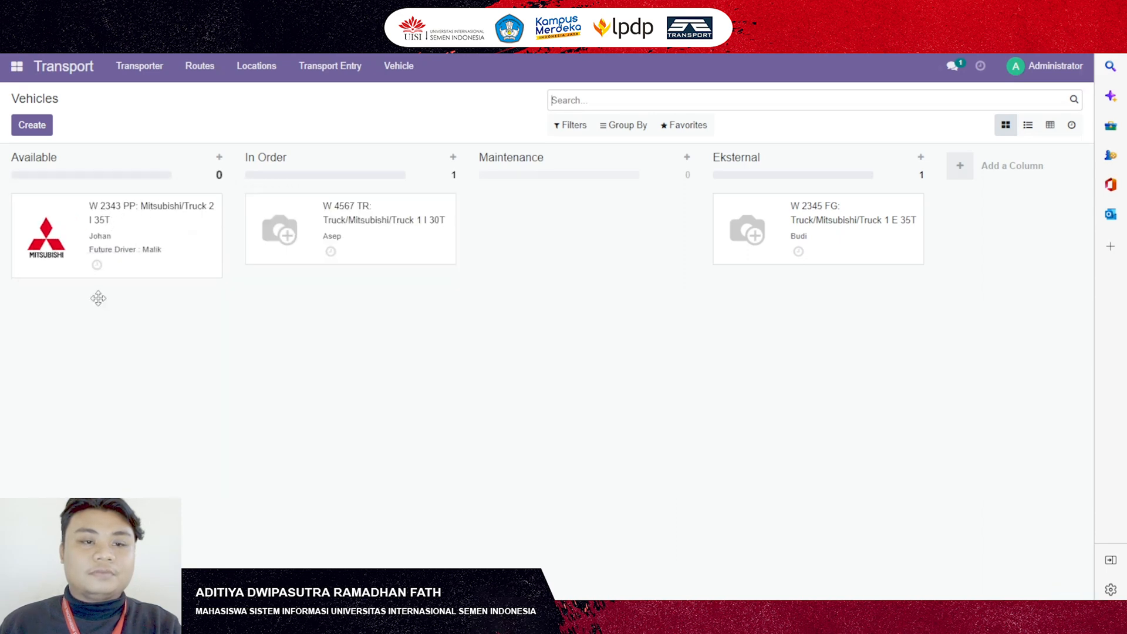
pyautogui.moveTo(283, 258); pyautogui.dragTo(84, 321)
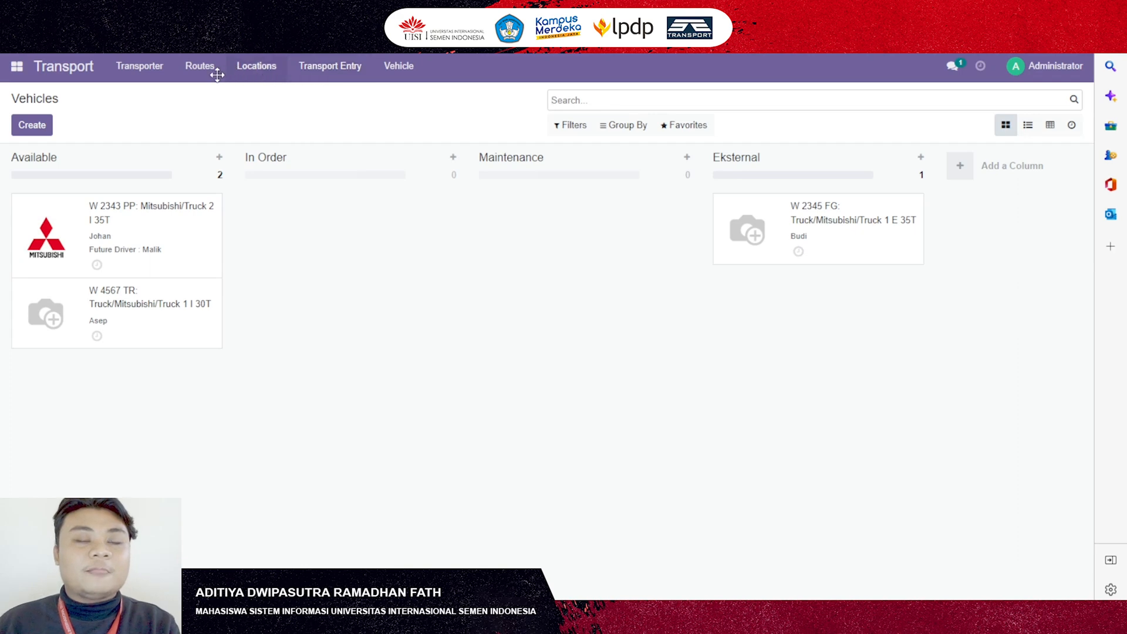
# Step: Switch from Transport to the Sales module and open PT Petrokimia's sales order
pyautogui.click(31, 62)
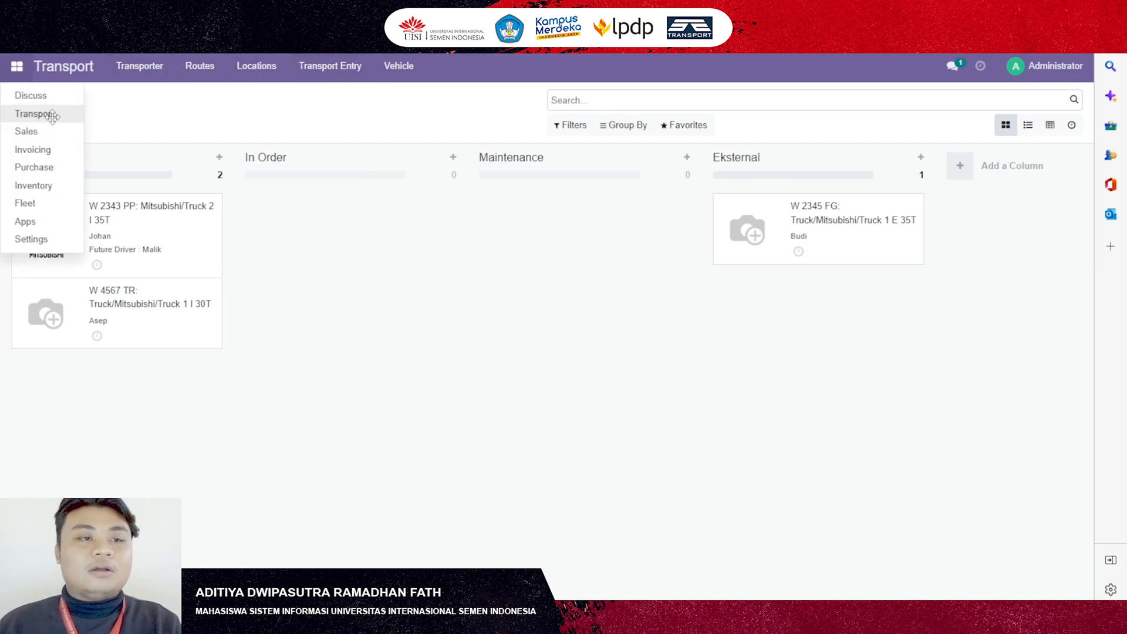
pyautogui.click(63, 132)
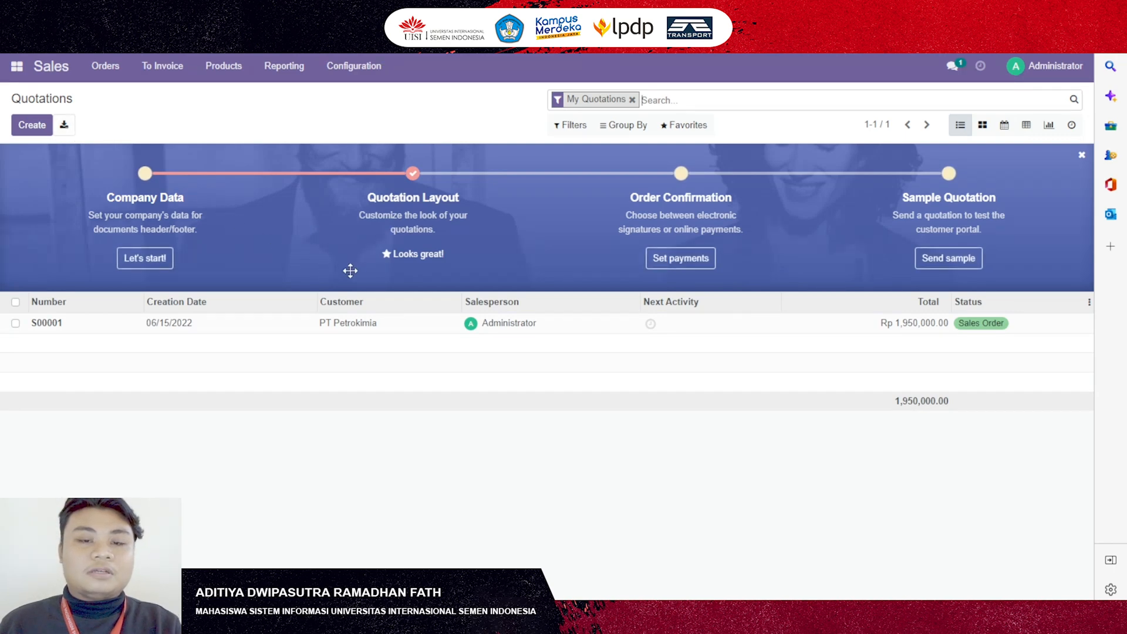
pyautogui.click(358, 324)
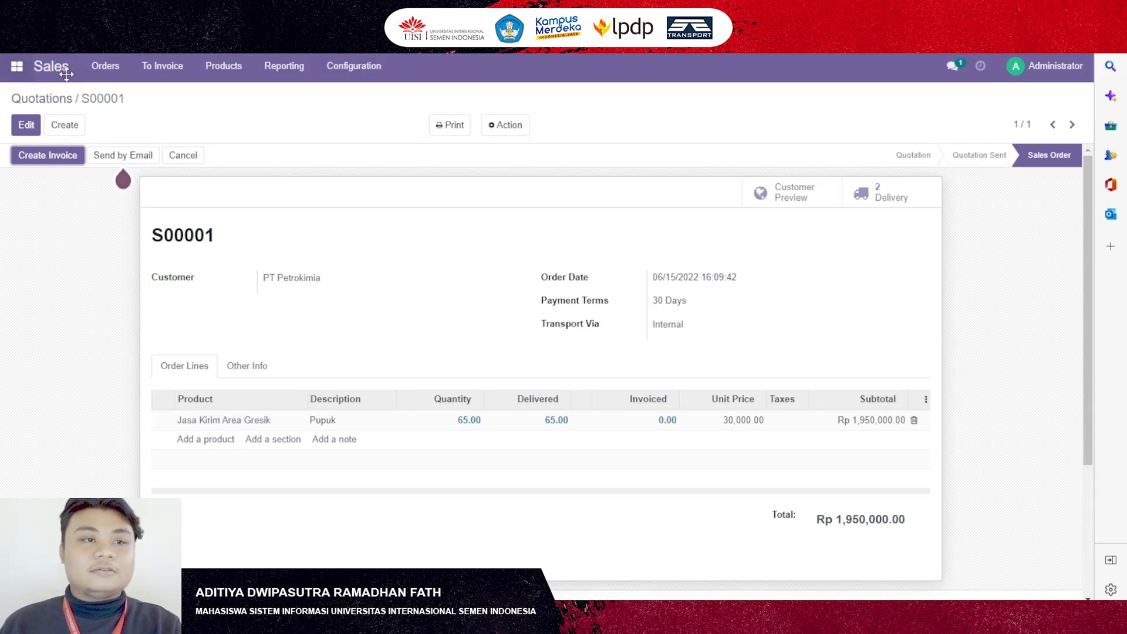
pyautogui.click(18, 66)
pyautogui.click(154, 114)
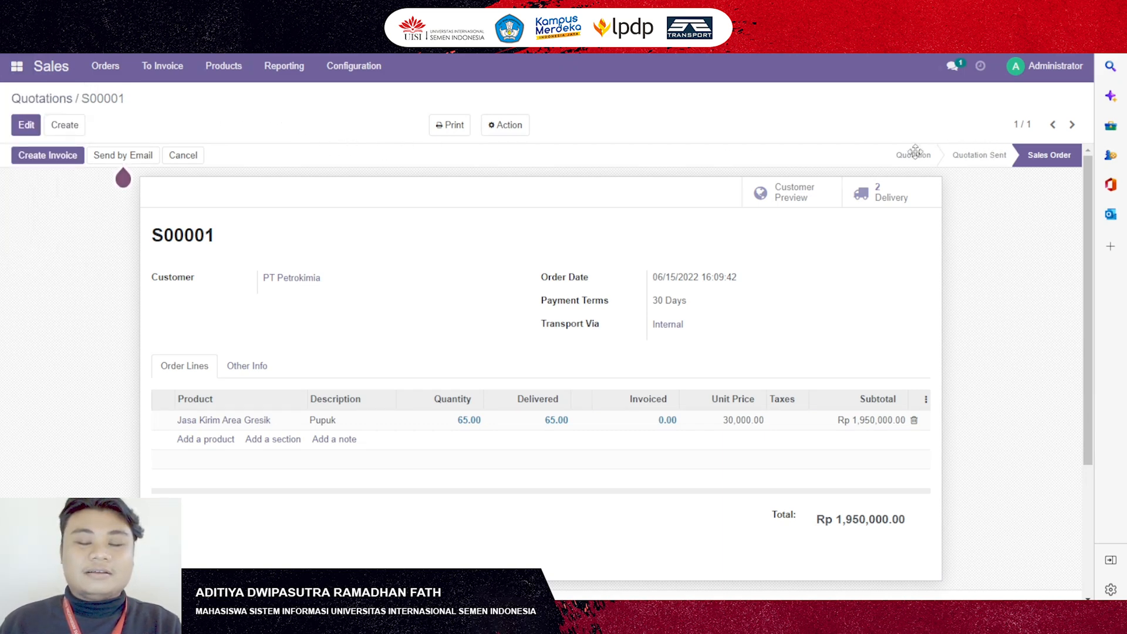
# Step: Create a regular invoice from PT Petrokimia's sales order, view the draft and confirm it
pyautogui.click(46, 157)
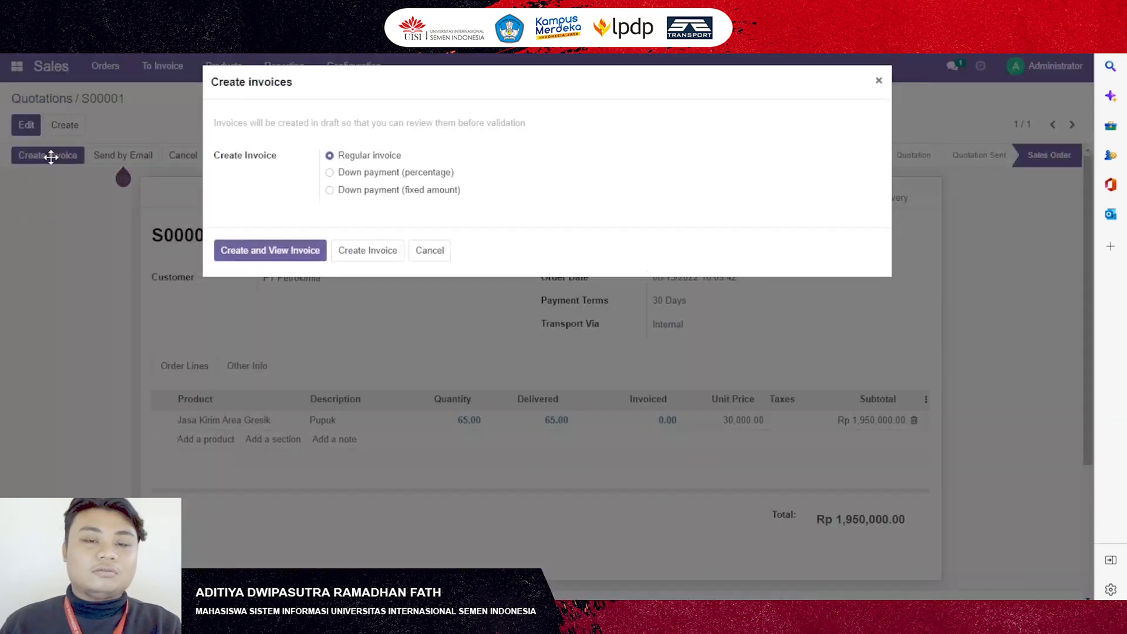
pyautogui.click(273, 253)
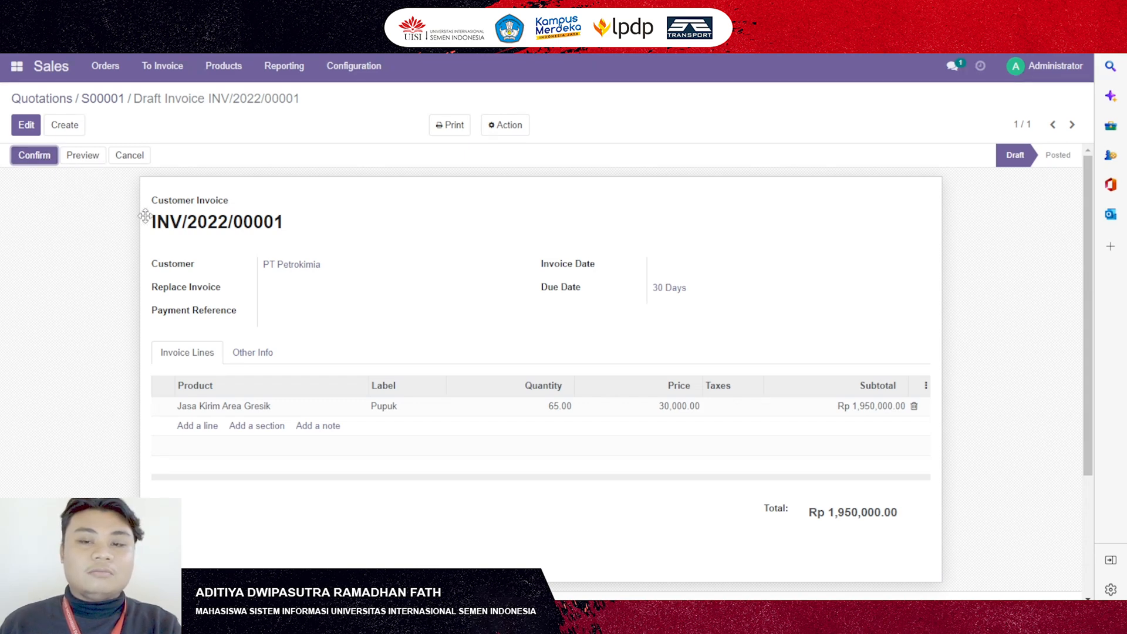
pyautogui.click(35, 156)
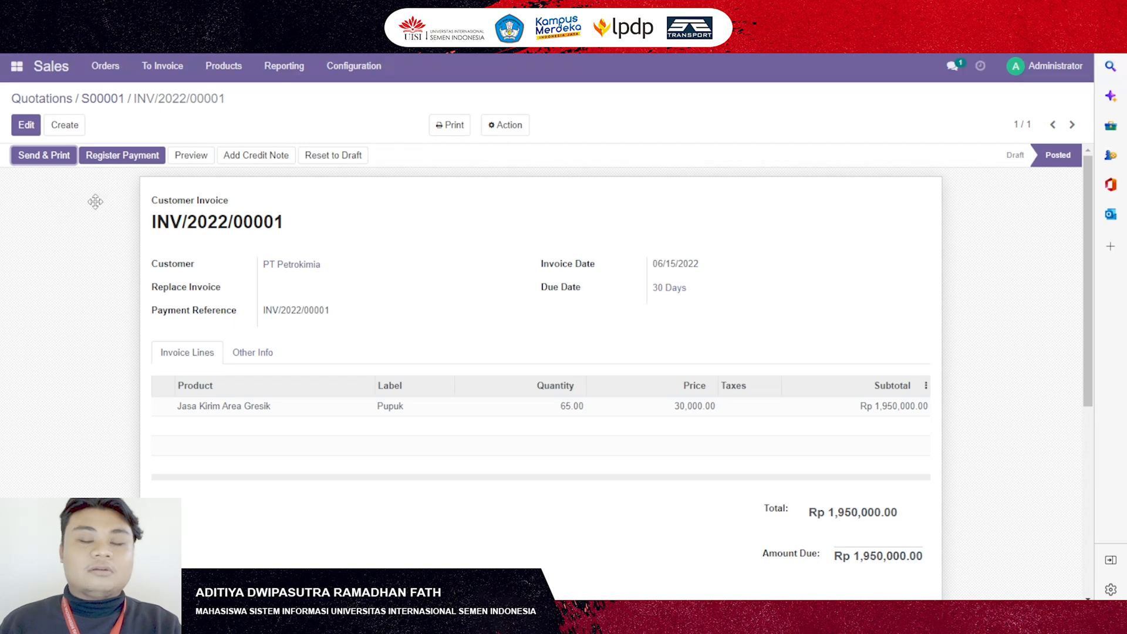
# Step: Register the invoice's full payment with the Bank journal and return to the quotations list in Sales
pyautogui.click(110, 152)
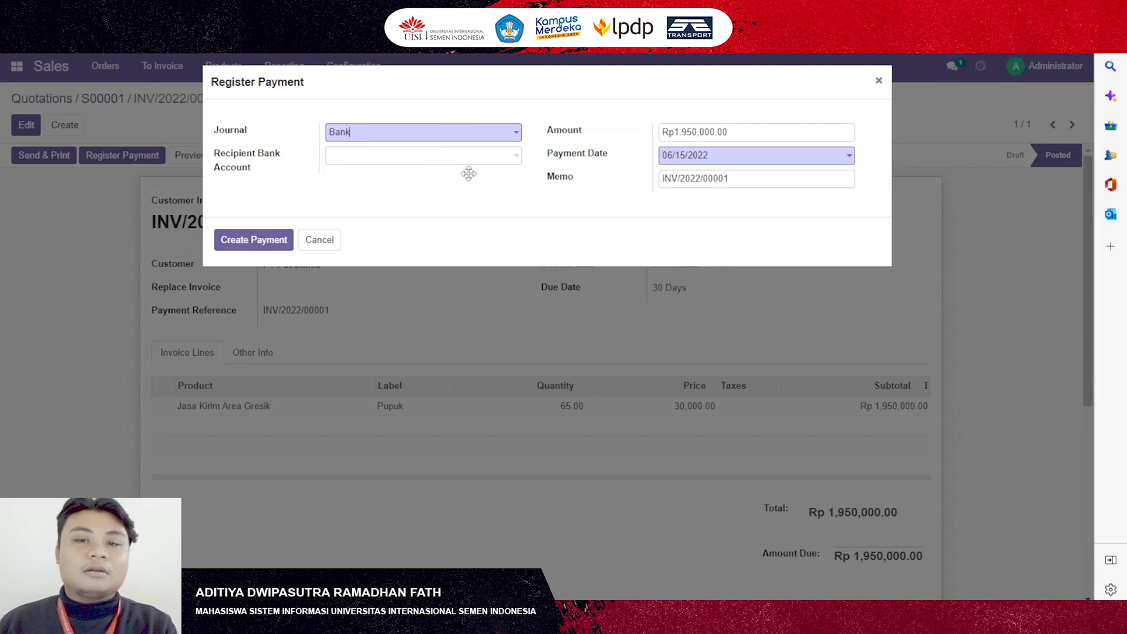
pyautogui.click(363, 136)
pyautogui.click(400, 155)
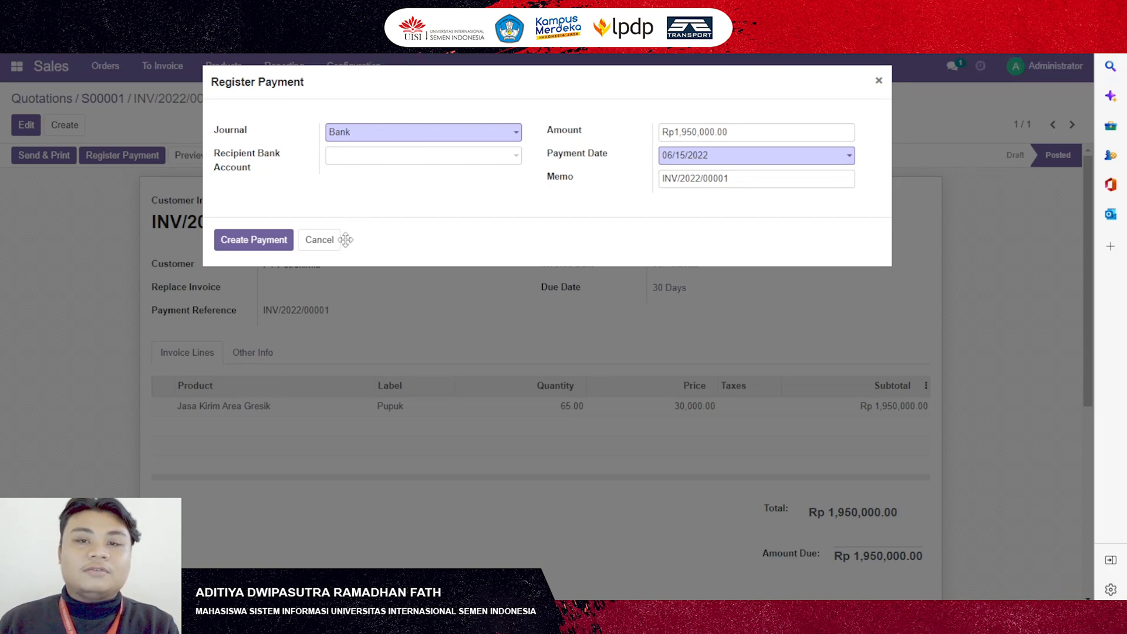
pyautogui.click(257, 240)
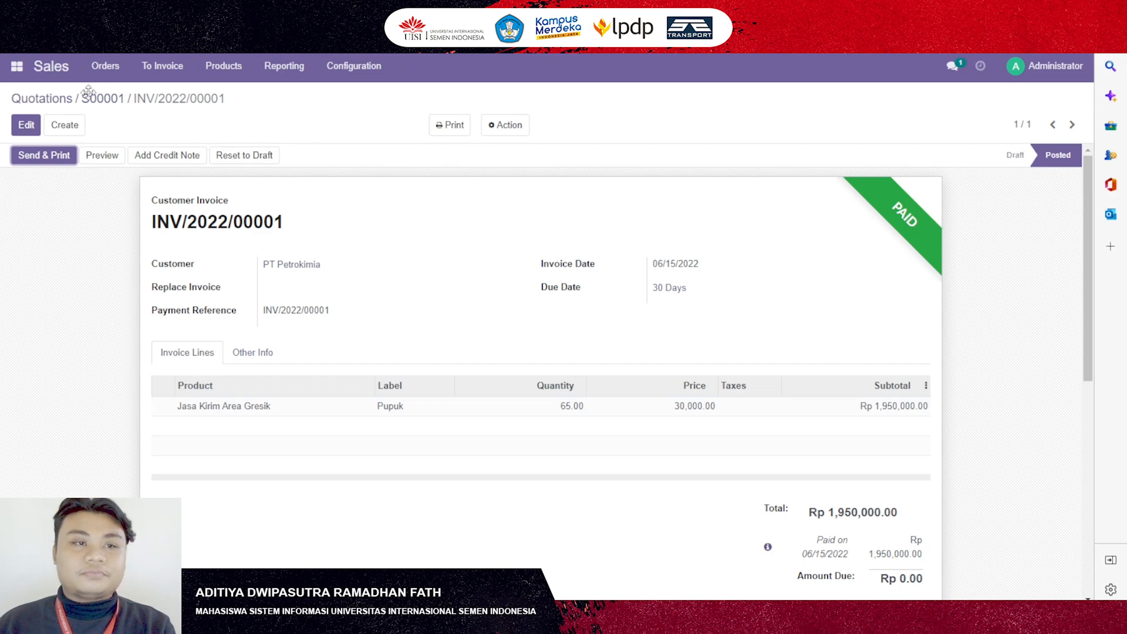
pyautogui.click(16, 66)
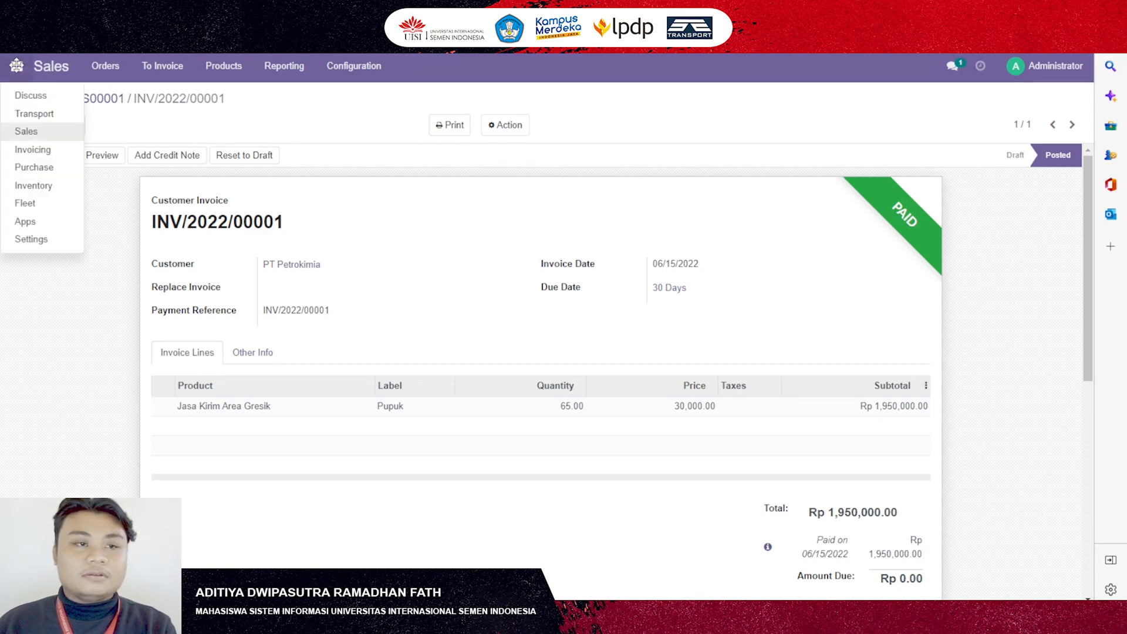
pyautogui.click(41, 131)
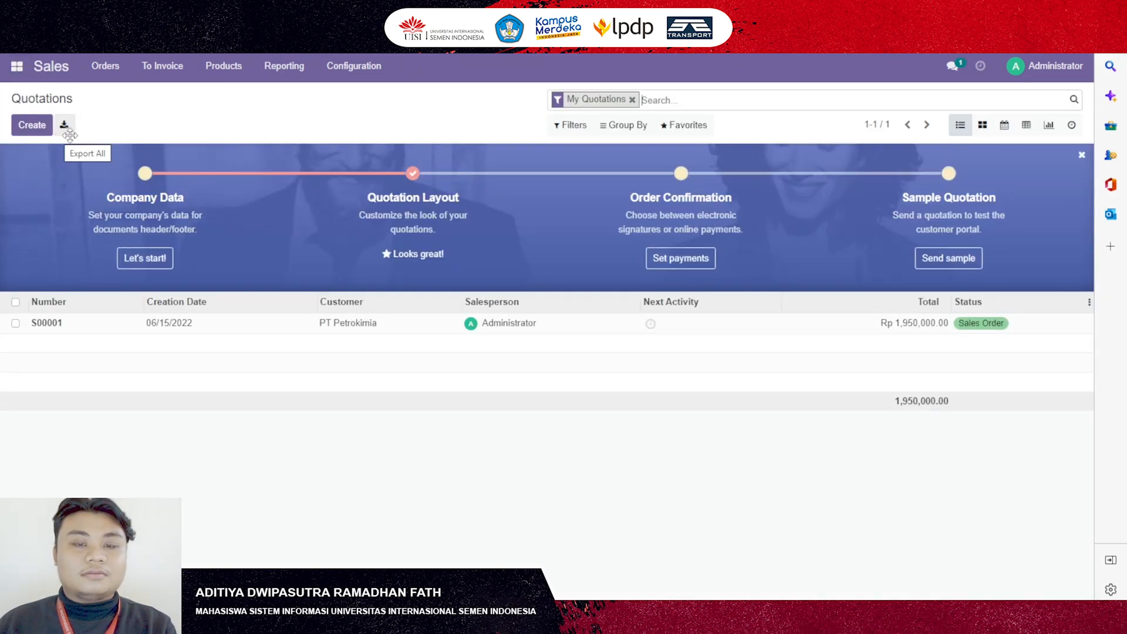